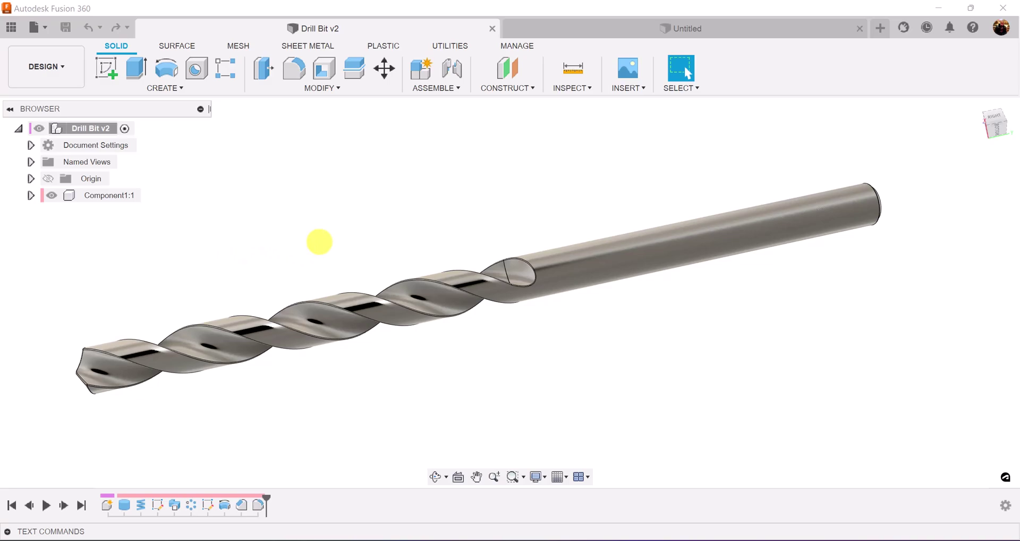
# Switch to the untitled design and create a standard internal component named Drill Bit.
pyautogui.keyDown('shift'); pyautogui.moveTo(318, 240); pyautogui.dragTo(320, 242, button='middle'); pyautogui.keyUp('shift')
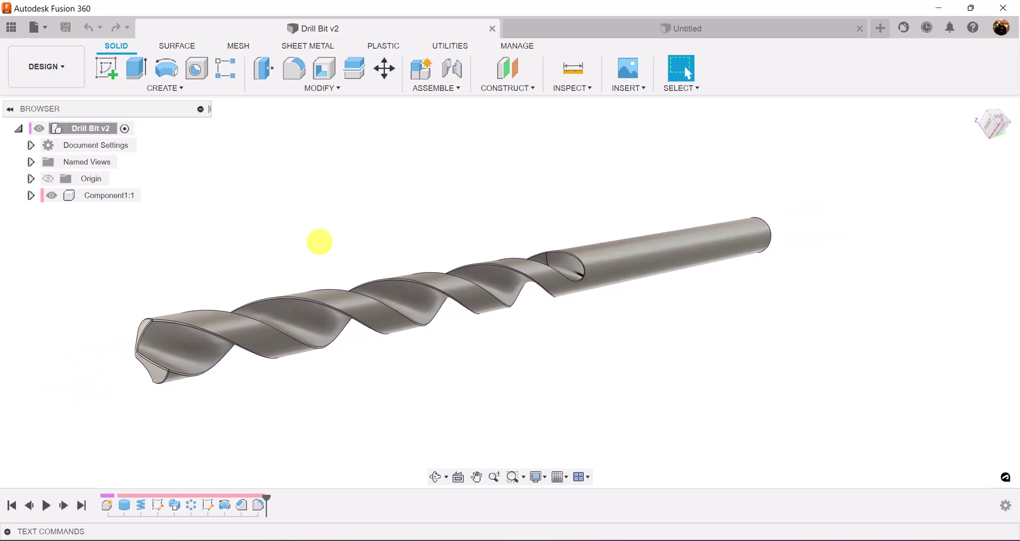
pyautogui.click(814, 28)
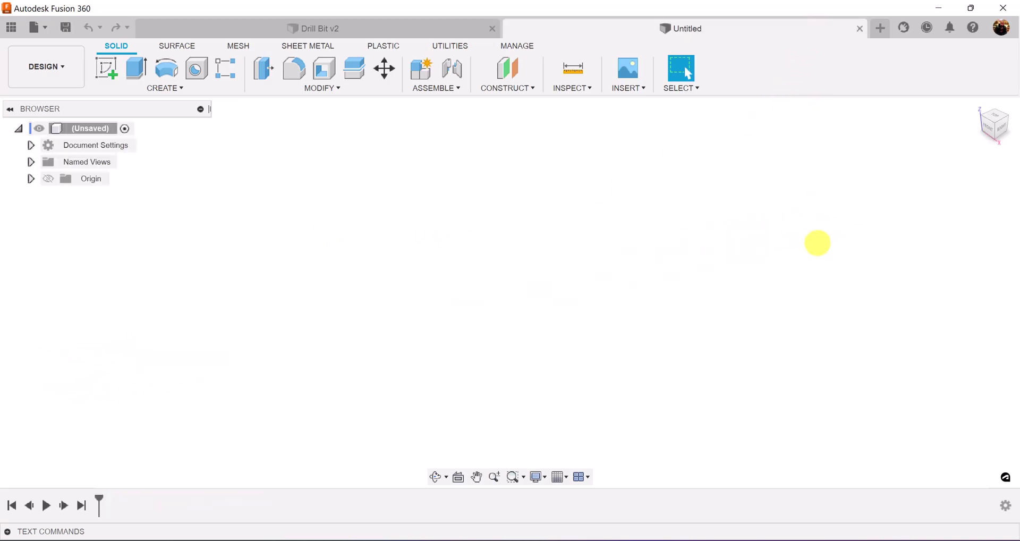
pyautogui.rightClick(93, 128)
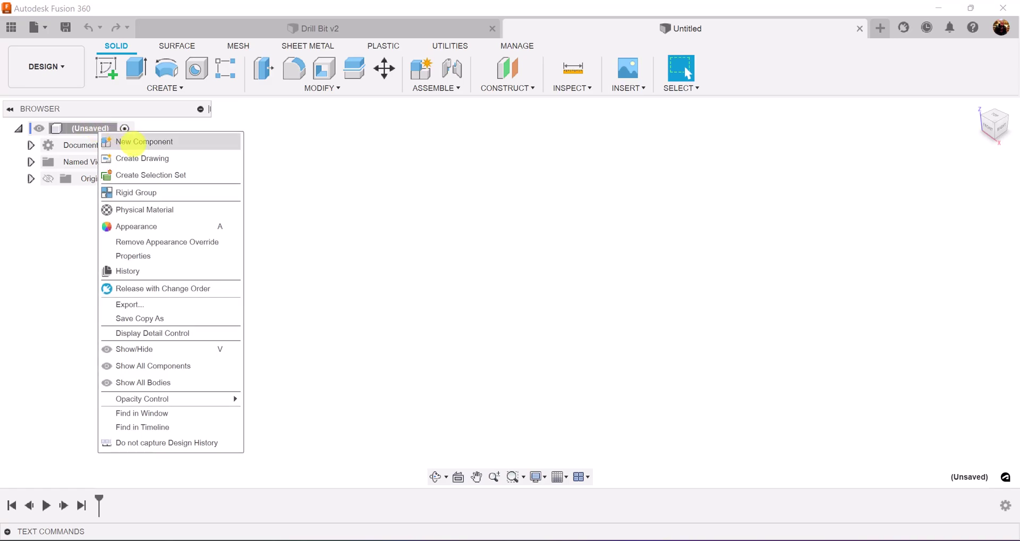
pyautogui.click(132, 139)
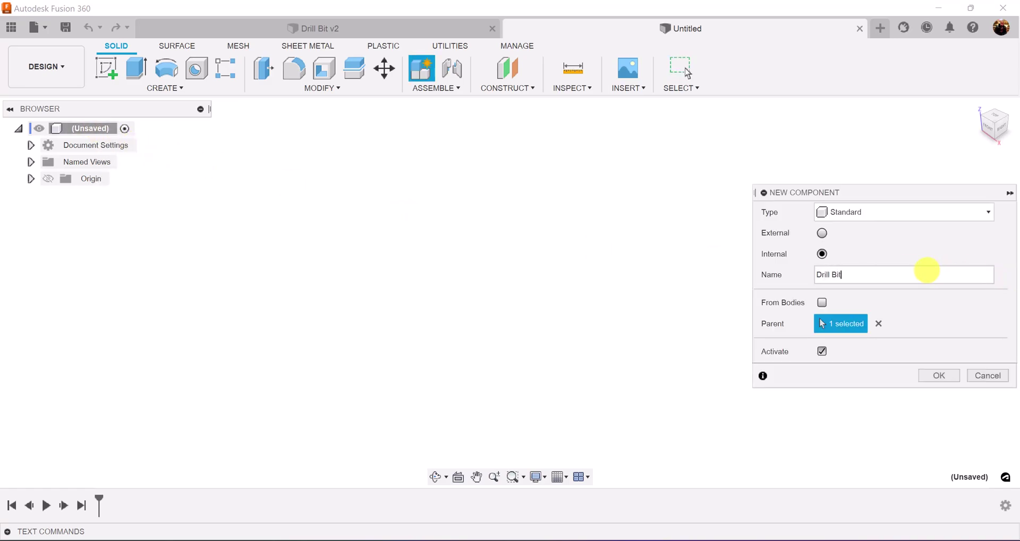
pyautogui.click(939, 375)
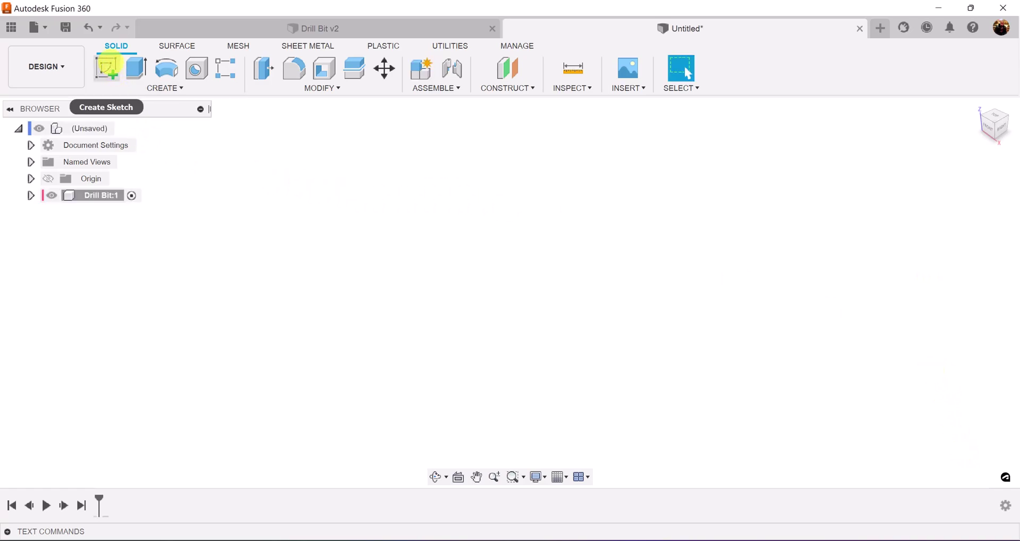
# Create a cylinder on the front origin plane, centred at the origin, with a 5.5 mm diameter and 100 mm height.
pyautogui.click(145, 89)
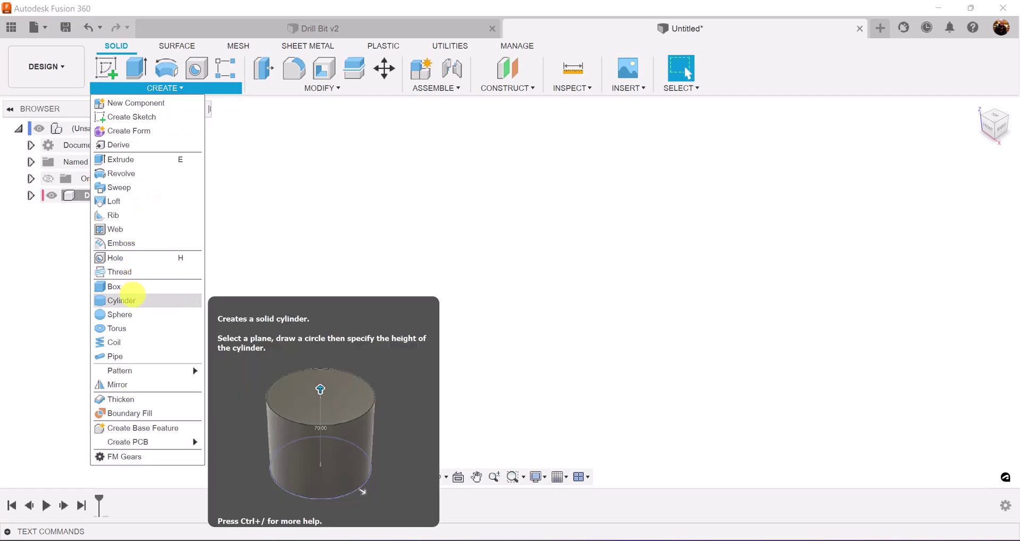
pyautogui.click(131, 292)
pyautogui.click(551, 269)
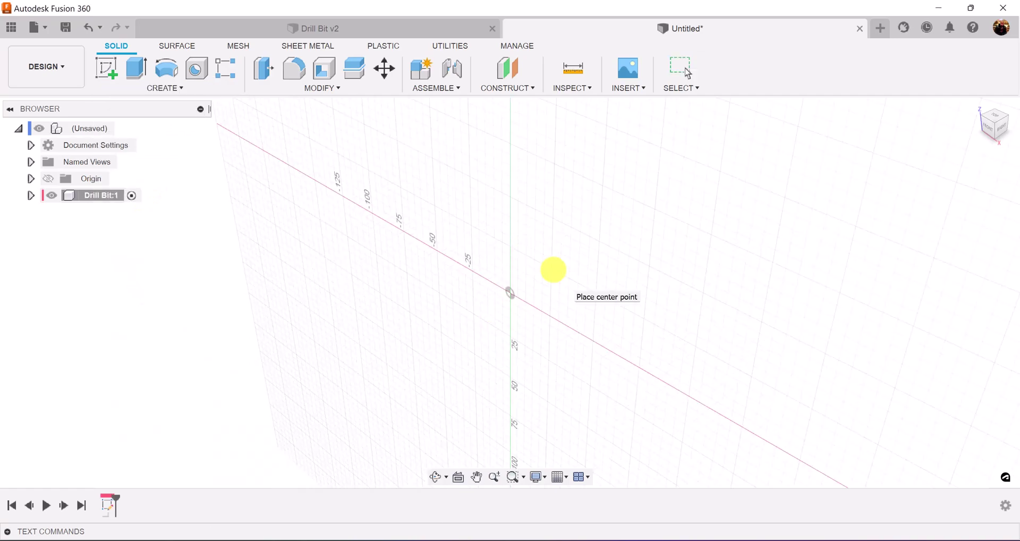
pyautogui.click(509, 292)
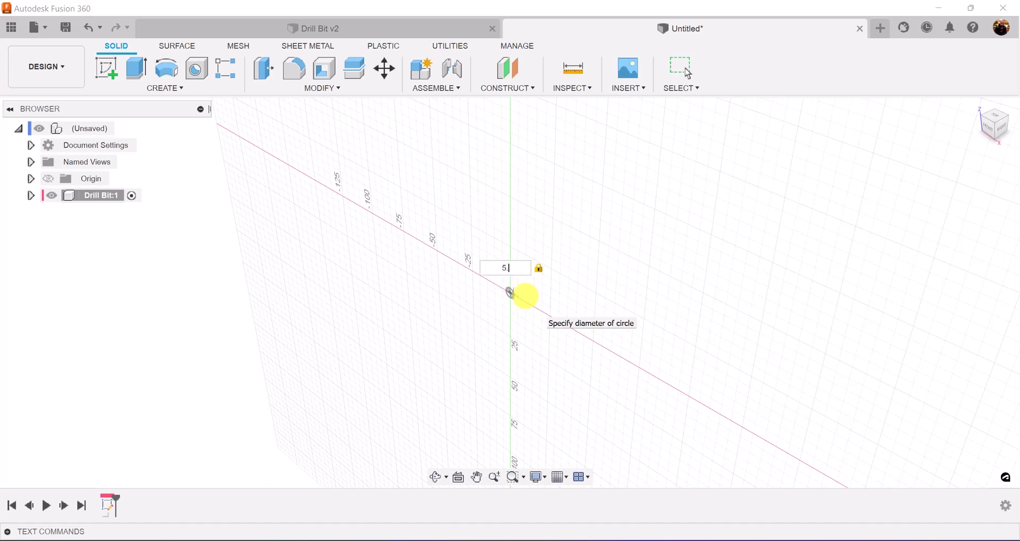
pyautogui.press('Return')
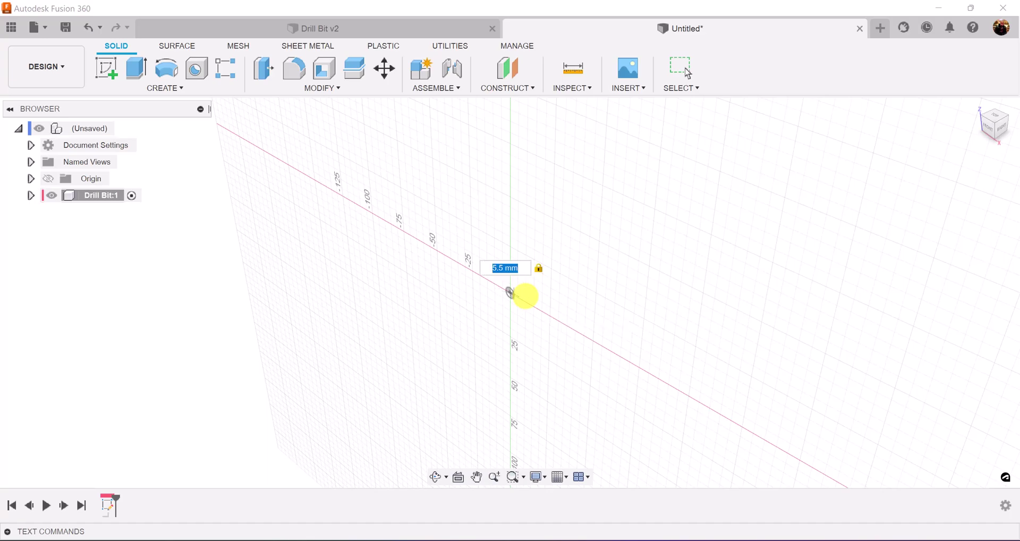
pyautogui.write('100')
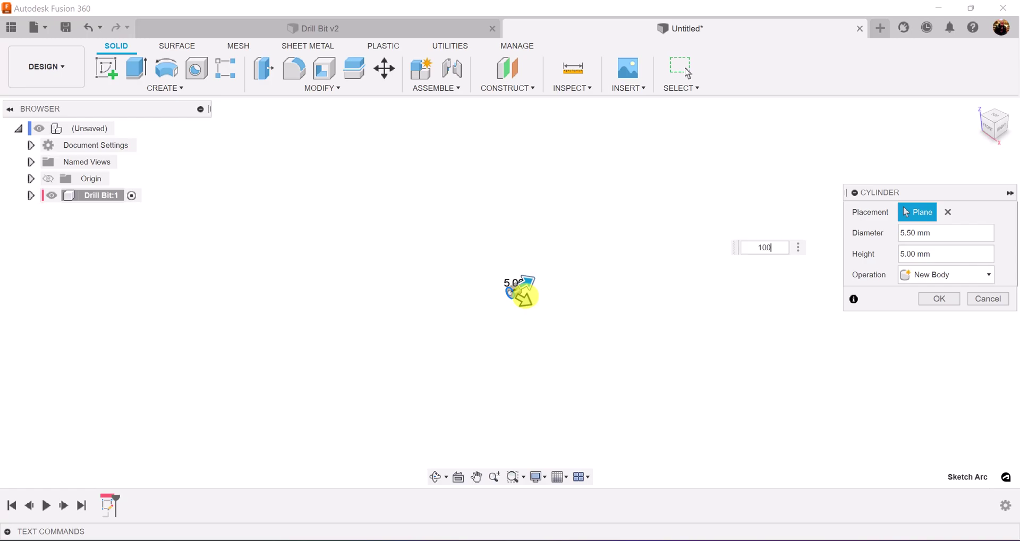
pyautogui.press('Return')
pyautogui.scroll(2, 648, 299)
pyautogui.scroll(2, 640, 281)
pyautogui.moveTo(633, 262); pyautogui.dragTo(681, 307, button='middle')
pyautogui.scroll(2, 596, 340)
pyautogui.press('Escape')
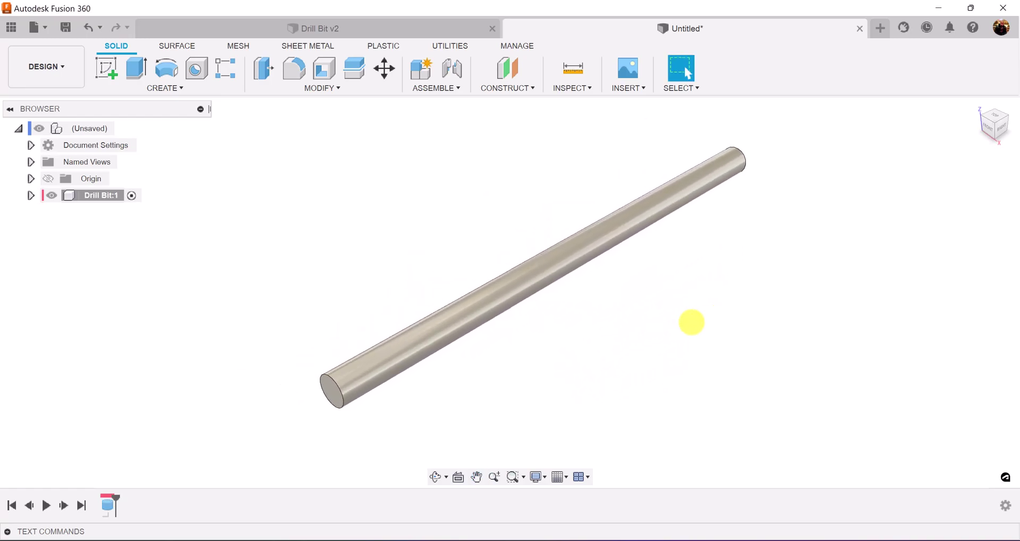
# Start a coil on the cylinder's front end face, centred at the origin, with a diameter matching the 5.5 mm face.
pyautogui.scroll(1, 581, 344)
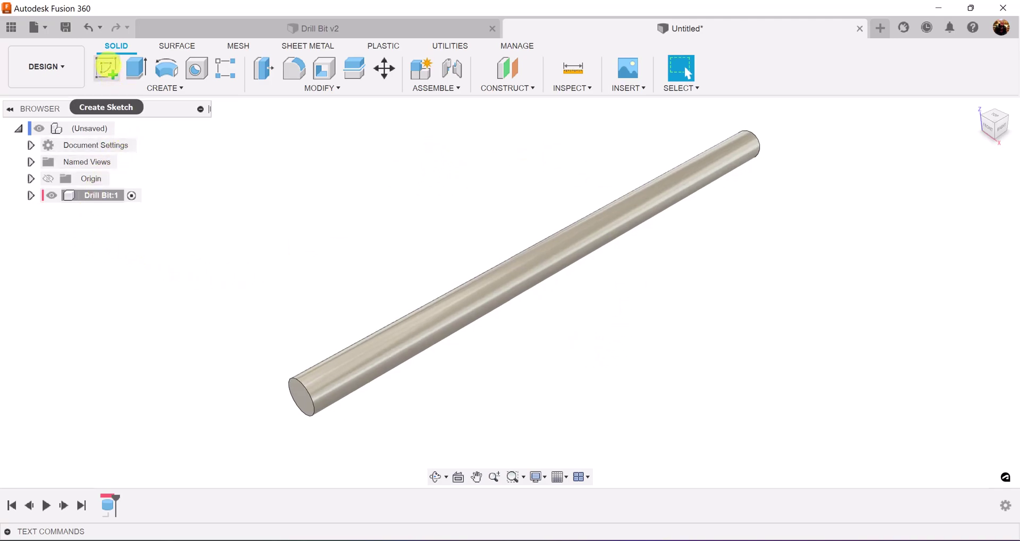
pyautogui.click(165, 88)
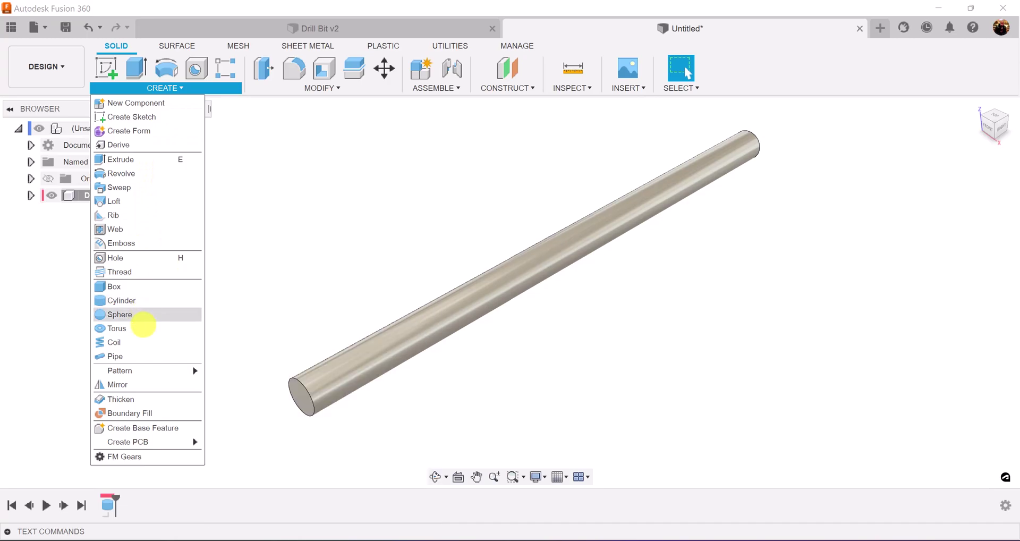
pyautogui.click(142, 342)
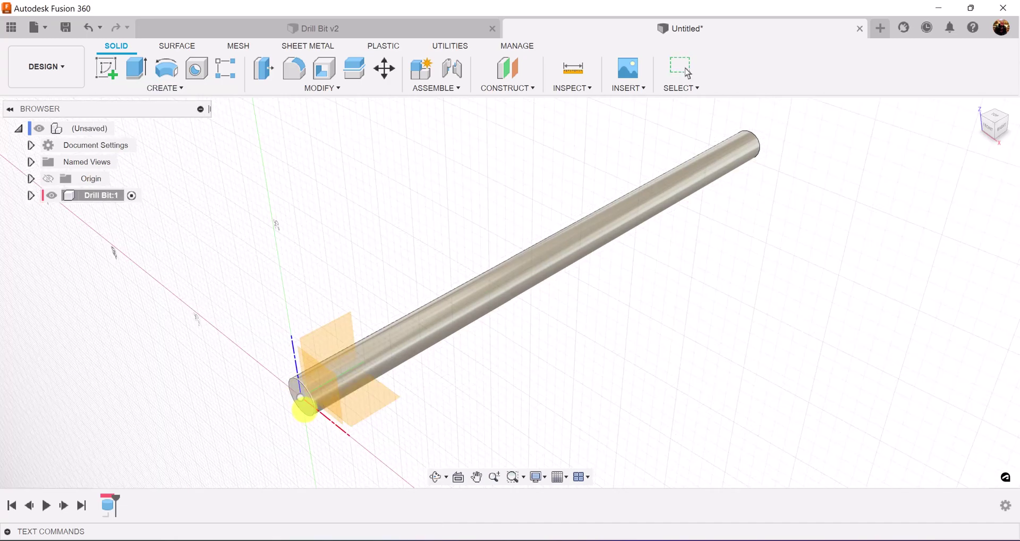
pyautogui.click(305, 405)
pyautogui.keyDown('shift'); pyautogui.moveTo(305, 405); pyautogui.dragTo(382, 383, button='middle'); pyautogui.keyUp('shift')
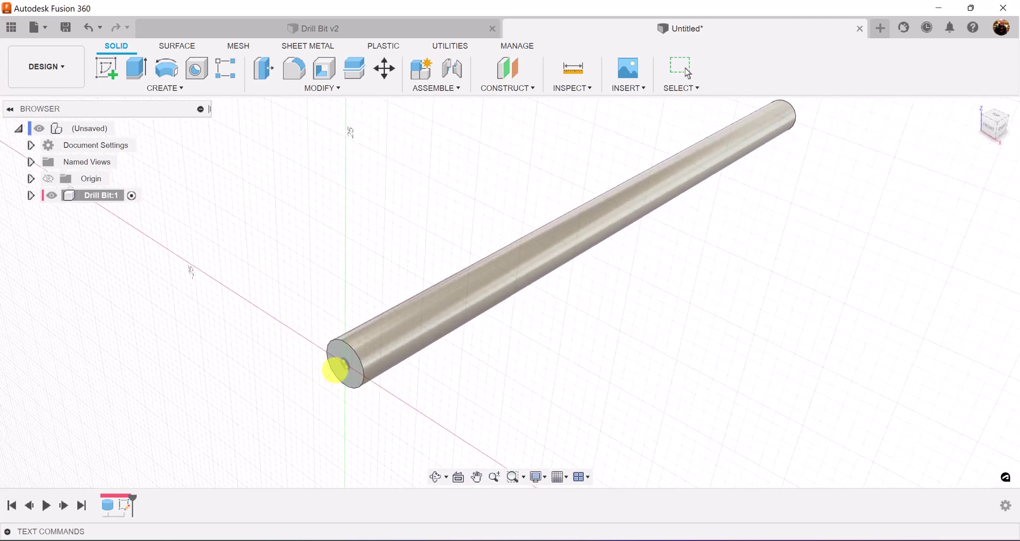
pyautogui.click(346, 366)
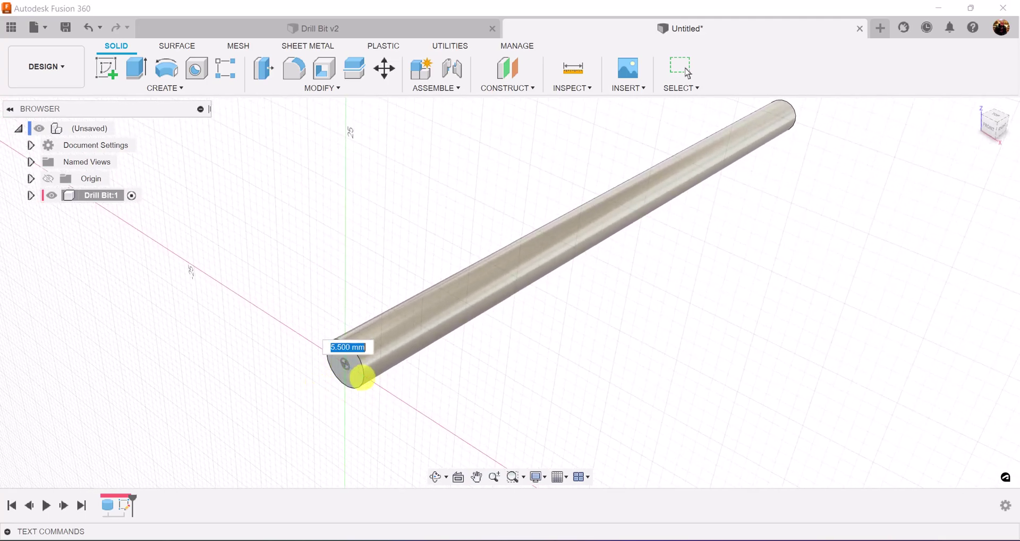
pyautogui.click(363, 376)
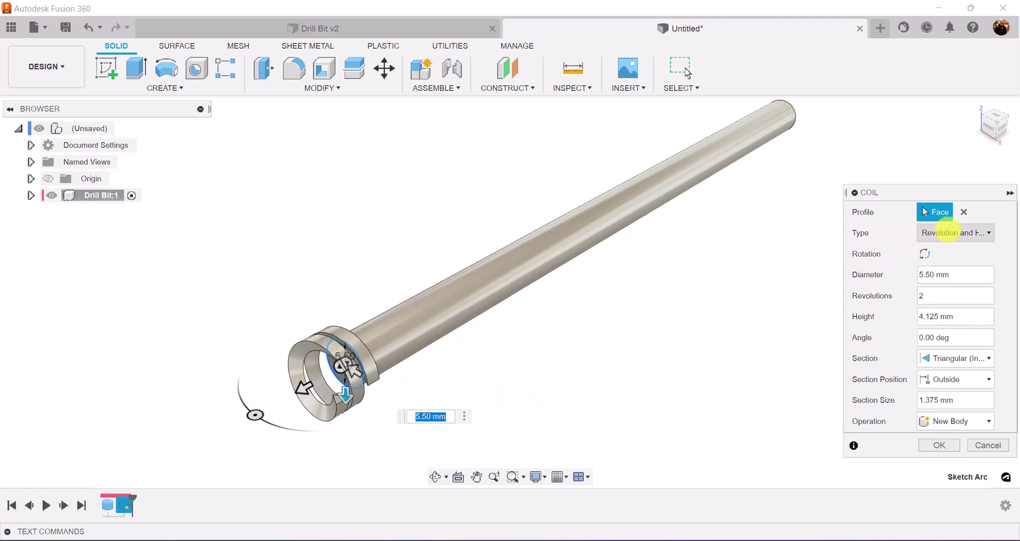
# Set the coil's height to -51 mm and create it as a new body with 2 revolutions and a triangular internal section outside.
pyautogui.click(941, 231)
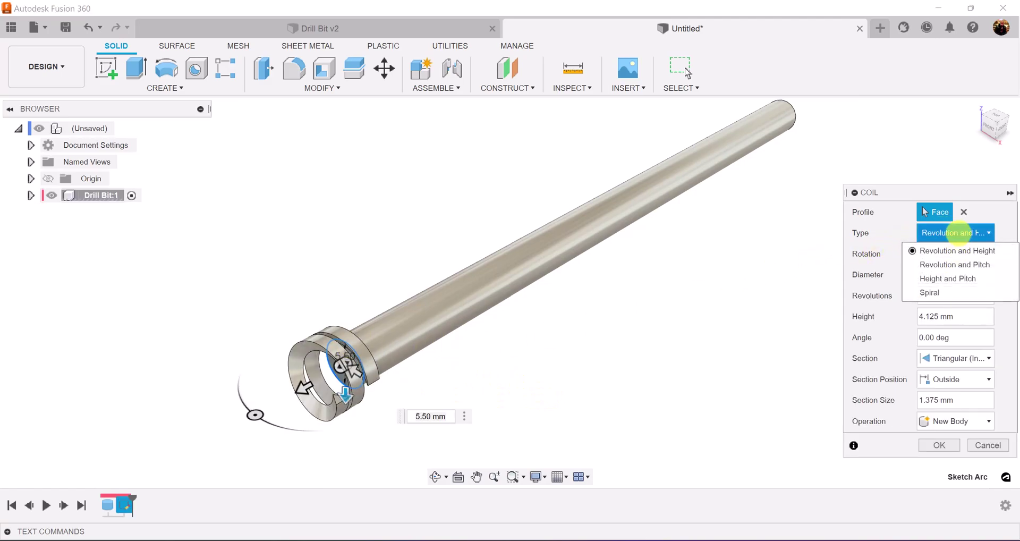
pyautogui.click(942, 232)
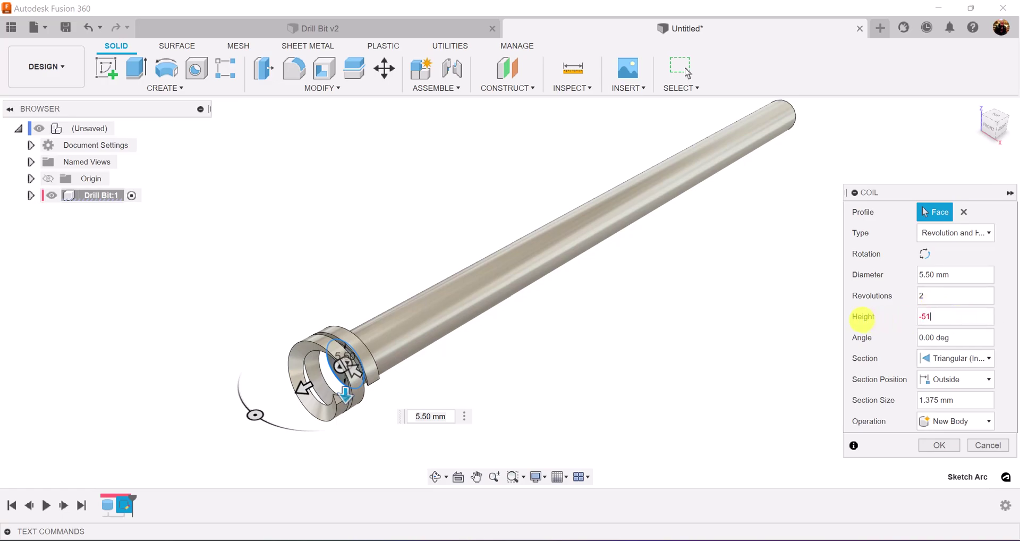
pyautogui.press('Return')
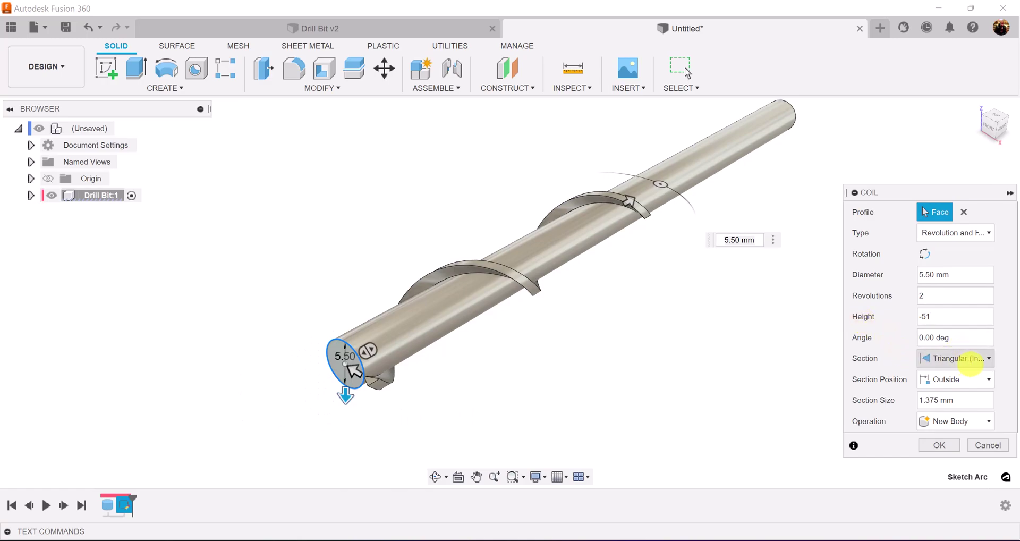
pyautogui.click(979, 359)
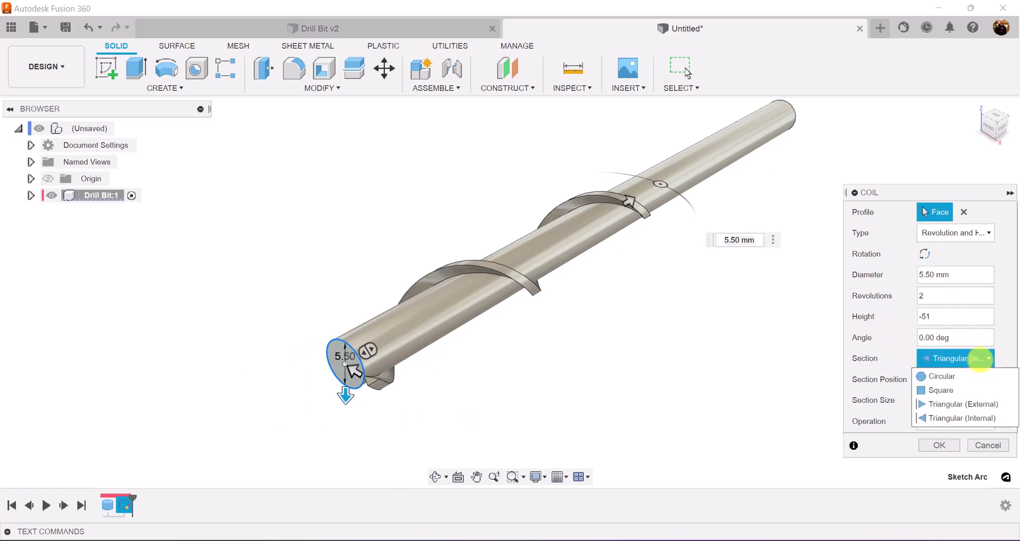
pyautogui.click(981, 358)
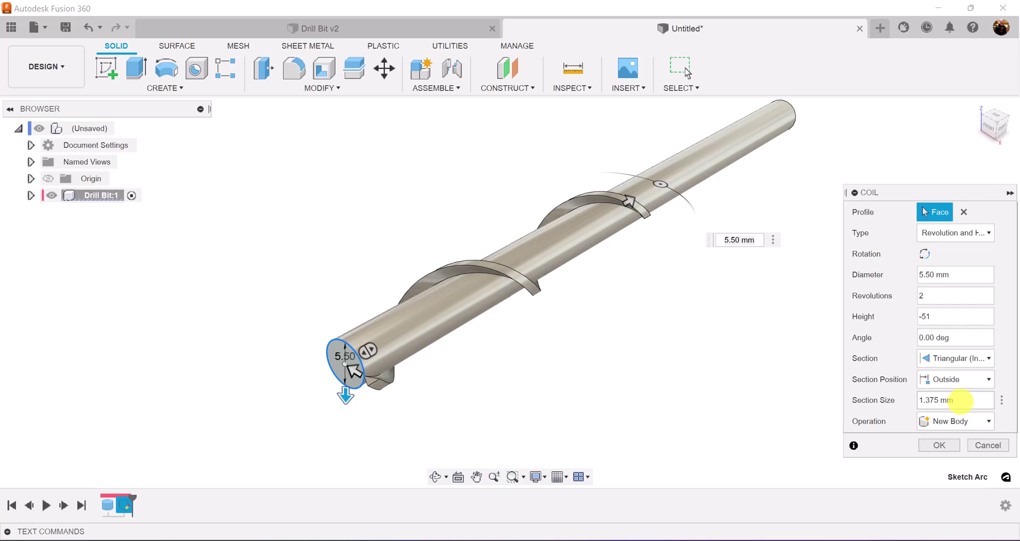
pyautogui.click(945, 445)
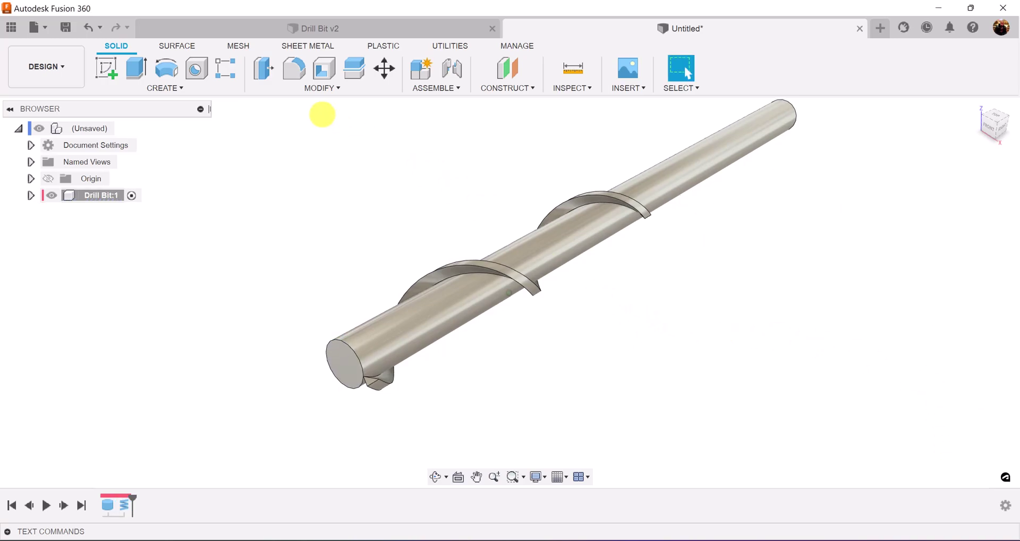
# Sketch a 4.5 mm diameter circle on the cylinder's front face, centred on the coil's starting vertex at the rim.
pyautogui.click(107, 68)
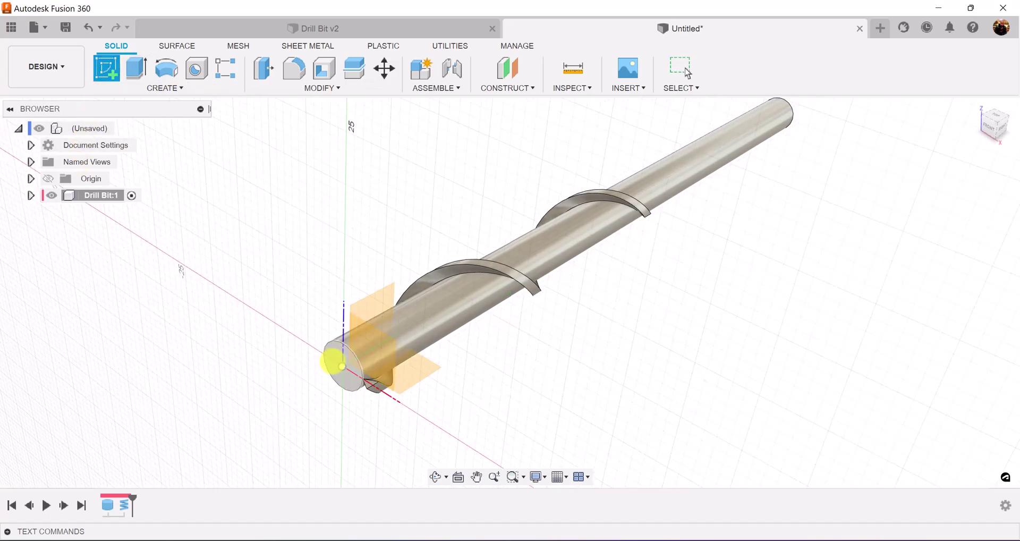
pyautogui.click(336, 354)
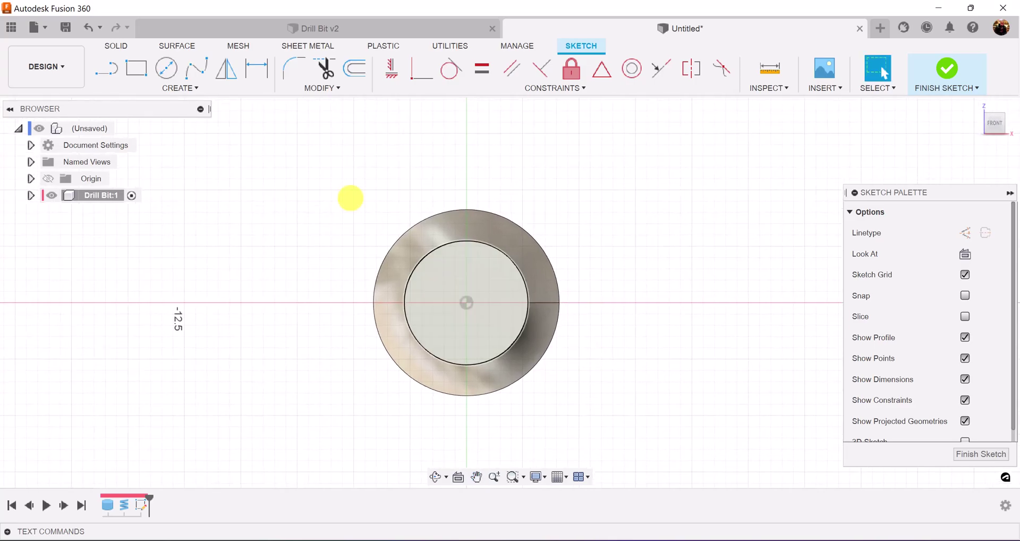
pyautogui.click(166, 68)
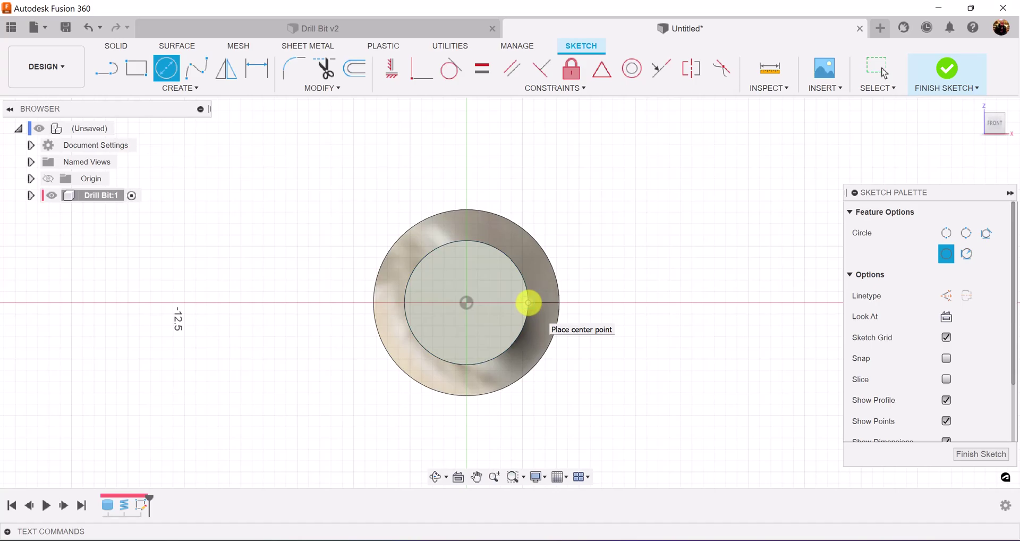
pyautogui.click(528, 303)
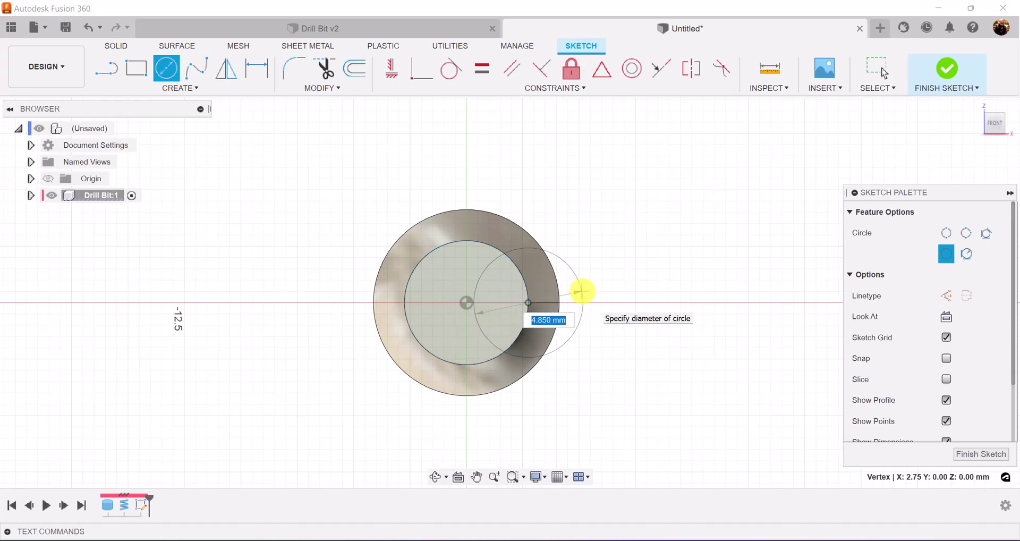
pyautogui.write('4.5')
pyautogui.press('Return')
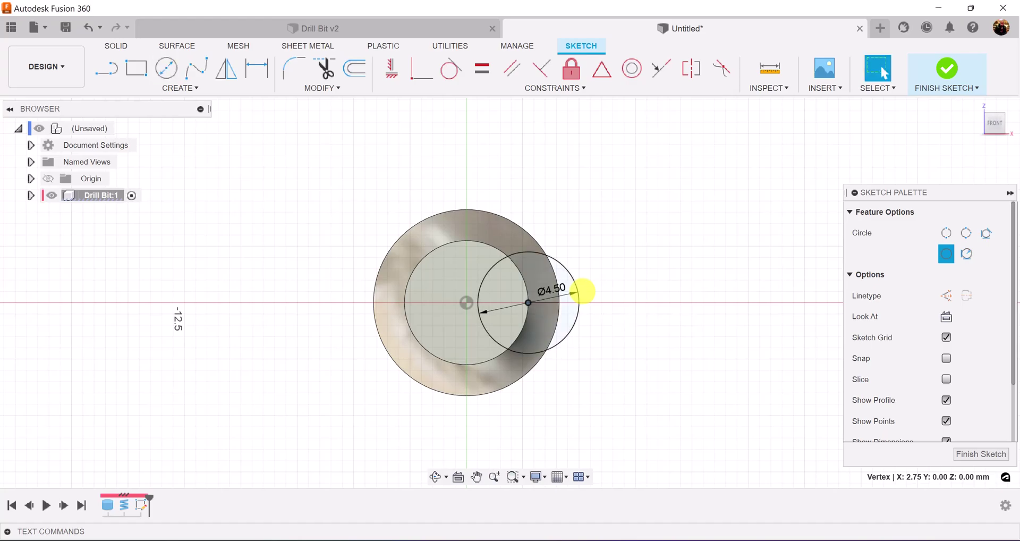
pyautogui.press('Escape')
# Include the coil's inner helical edge in the sketch as 3D geometry.
pyautogui.keyDown('shift'); pyautogui.moveTo(583, 291); pyautogui.dragTo(653, 298, button='middle'); pyautogui.keyUp('shift')
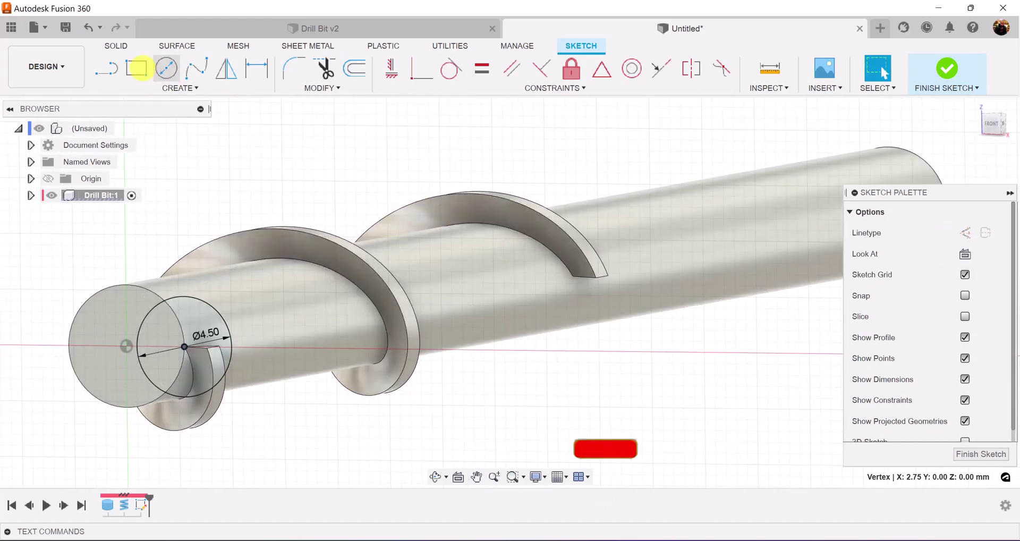
pyautogui.click(183, 88)
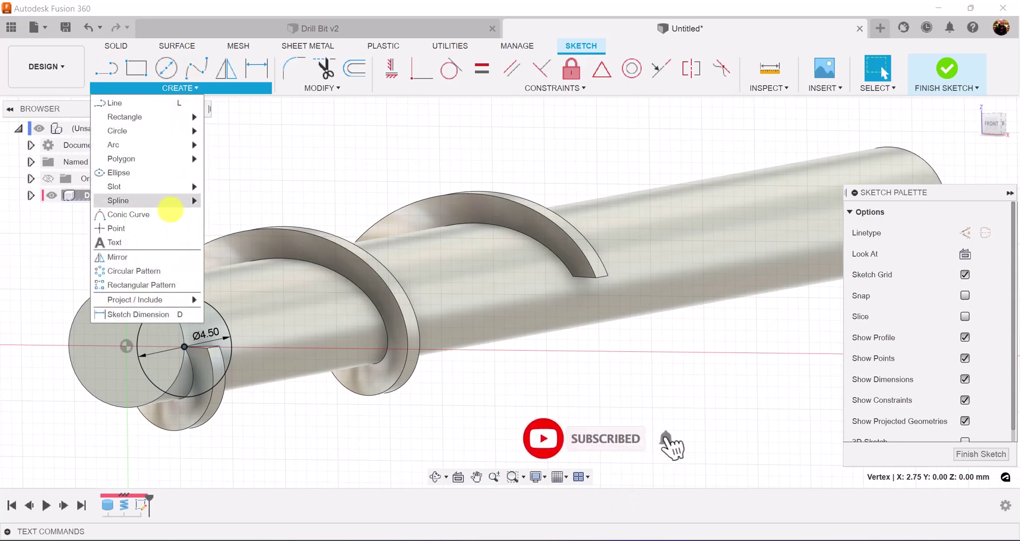
pyautogui.moveTo(159, 299)
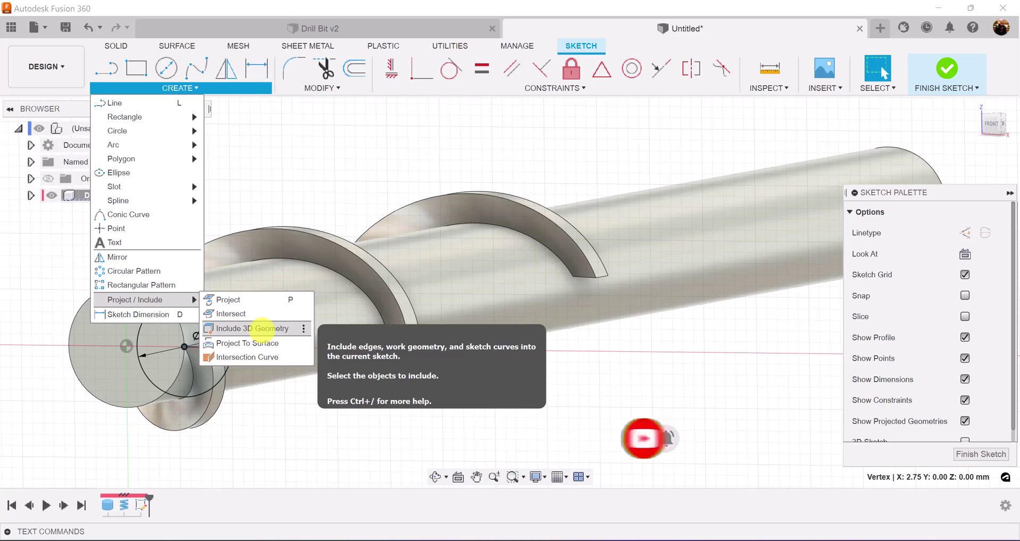
pyautogui.click(255, 328)
pyautogui.click(358, 289)
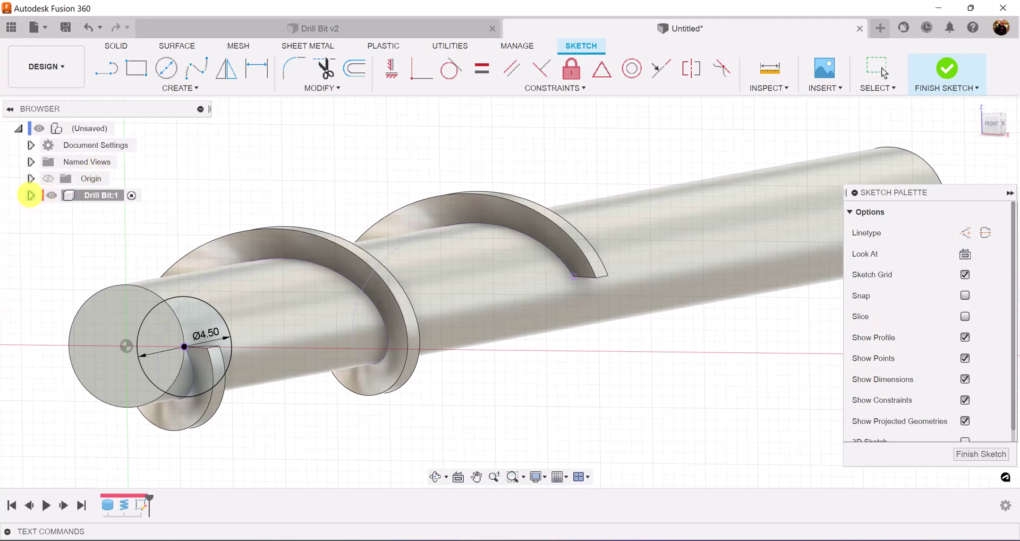
# Hide the cylinder and coil bodies, Body1 and Body2, and enable 3D Sketch for the current sketch.
pyautogui.click(30, 195)
pyautogui.click(43, 229)
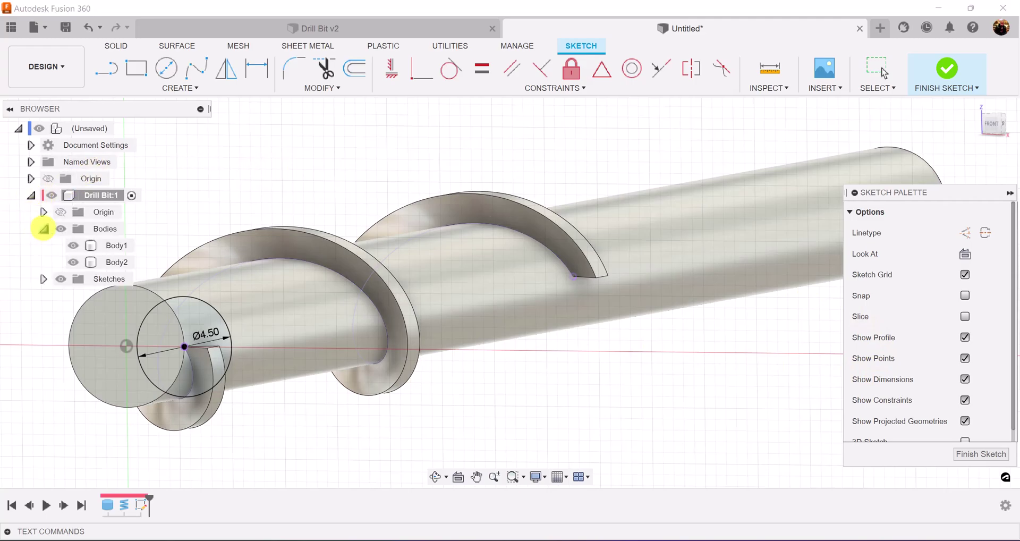
pyautogui.click(74, 245)
pyautogui.click(73, 262)
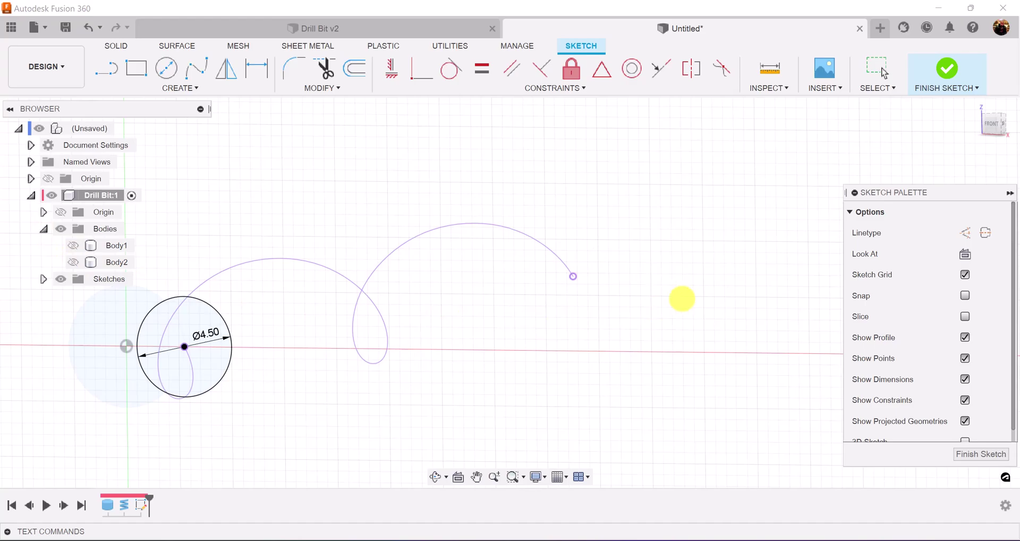
pyautogui.scroll(-1, 1008, 416)
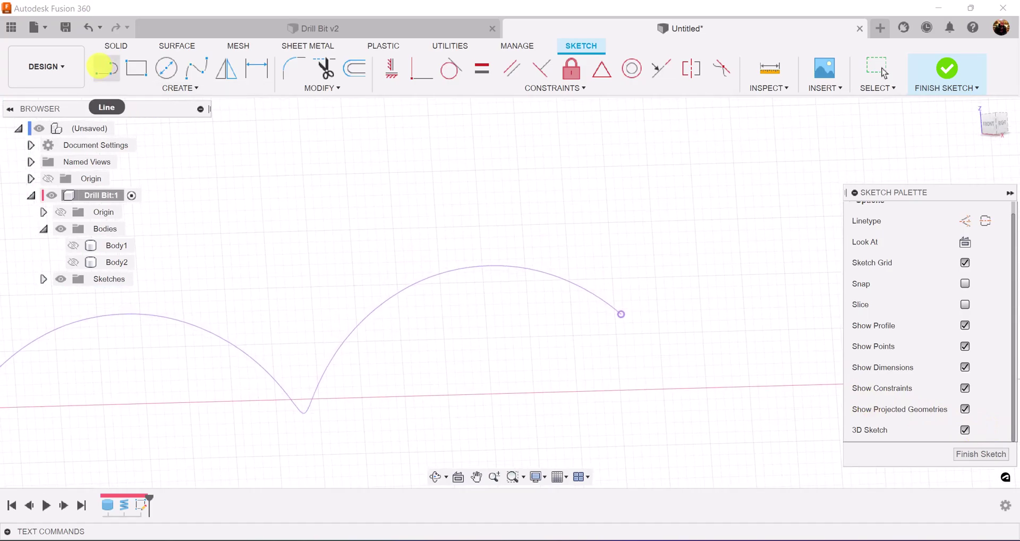
# Draw a 9 mm line from the helix's end point in the 3D sketch, on a work plane rotated 143.93 degrees, leading outward from the curve.
pyautogui.click(101, 67)
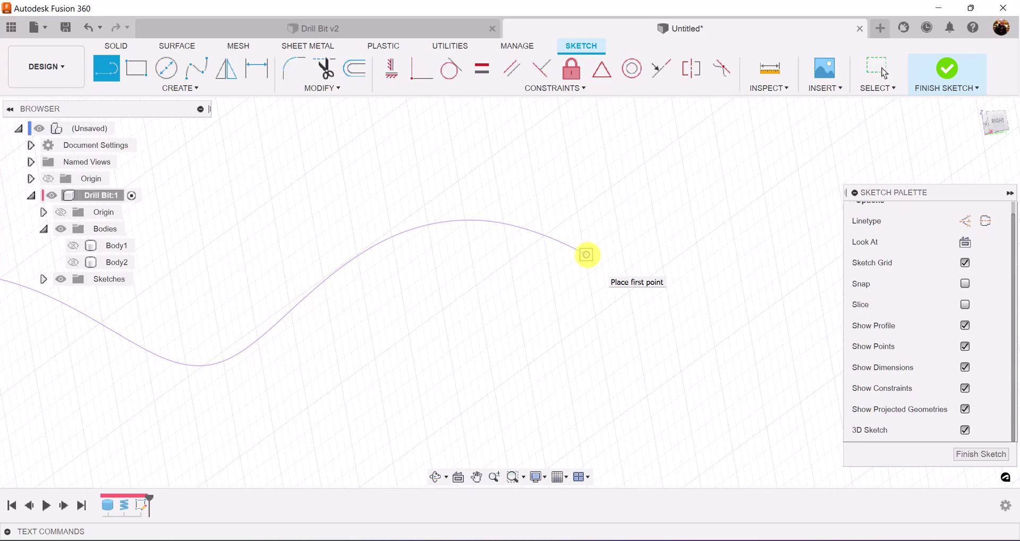
pyautogui.click(586, 254)
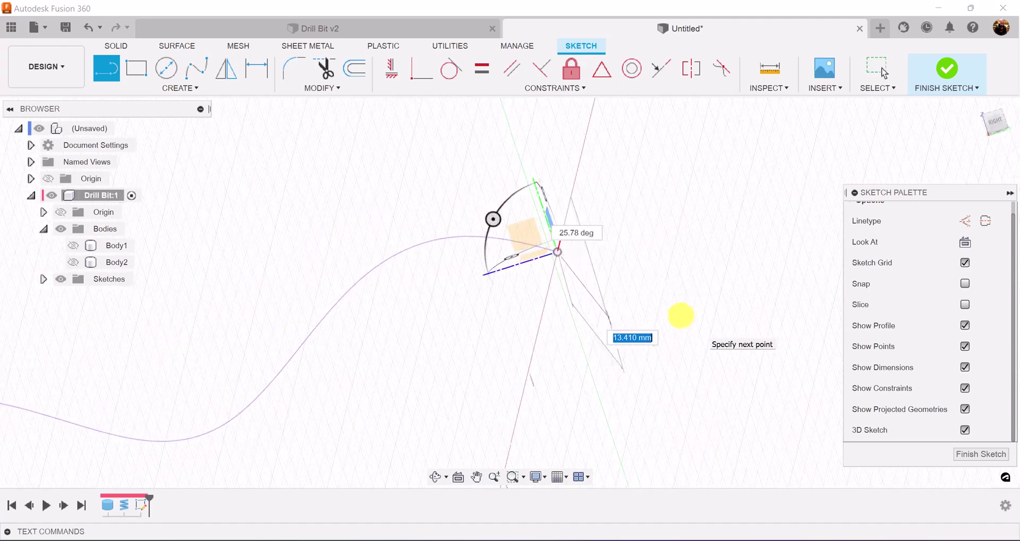
pyautogui.click(493, 220)
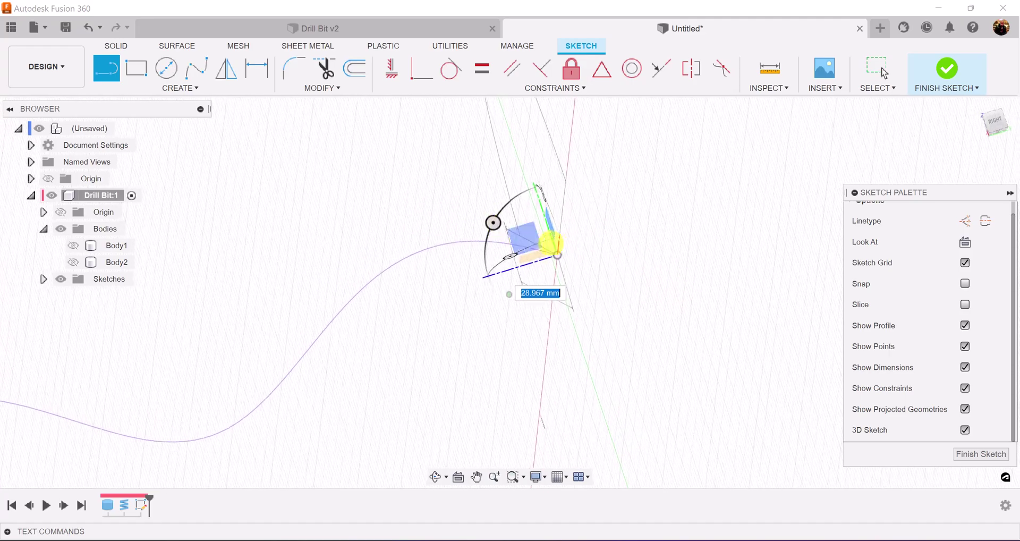
pyautogui.moveTo(564, 246)
pyautogui.mouseDown()
pyautogui.moveTo(492, 235)
pyautogui.moveTo(519, 313)
pyautogui.moveTo(558, 325)
pyautogui.moveTo(575, 346)
pyautogui.moveTo(611, 346)
pyautogui.moveTo(594, 367)
pyautogui.mouseUp()
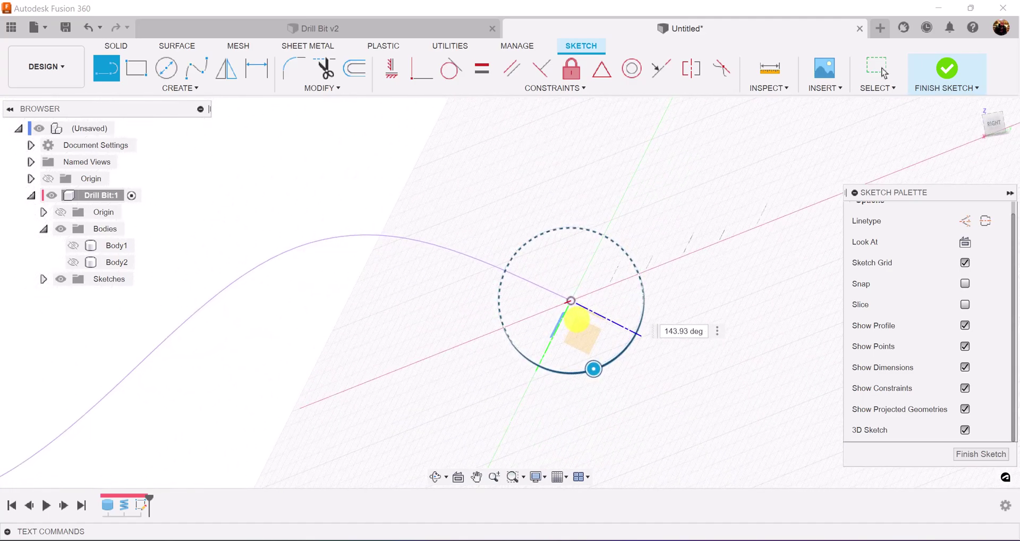
pyautogui.moveTo(577, 319)
pyautogui.mouseDown()
pyautogui.moveTo(647, 335)
pyautogui.moveTo(784, 406)
pyautogui.mouseUp()
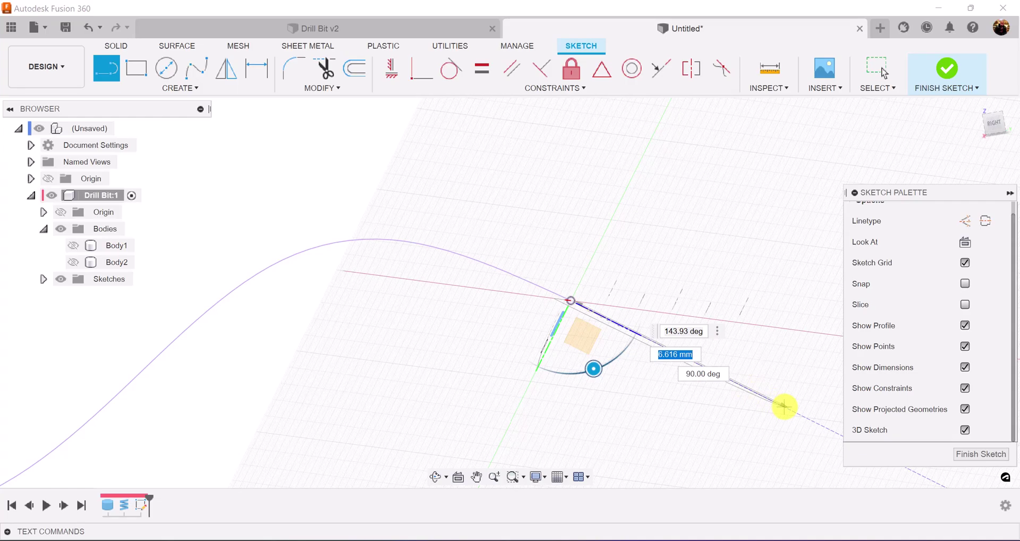
pyautogui.write('9')
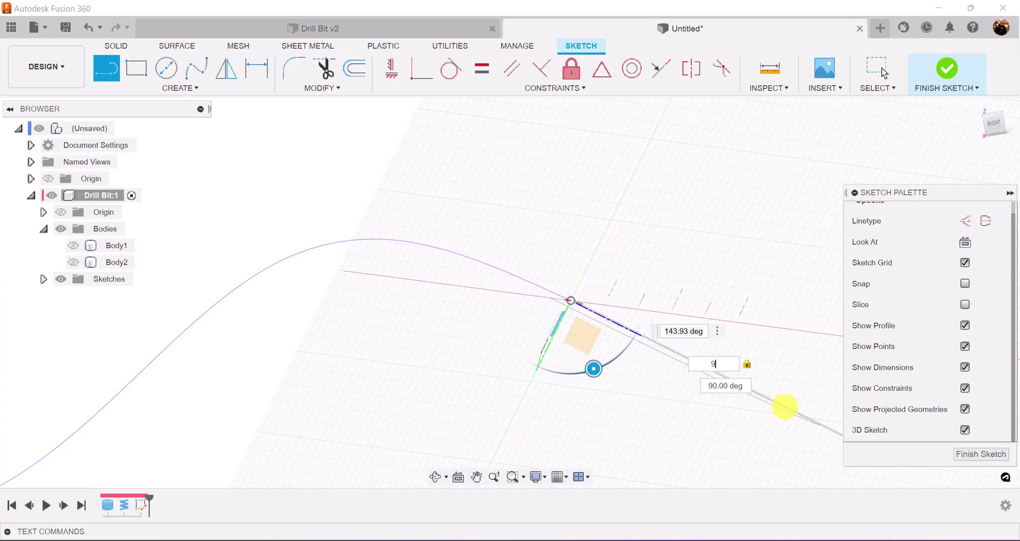
pyautogui.press('Return')
pyautogui.press('Escape')
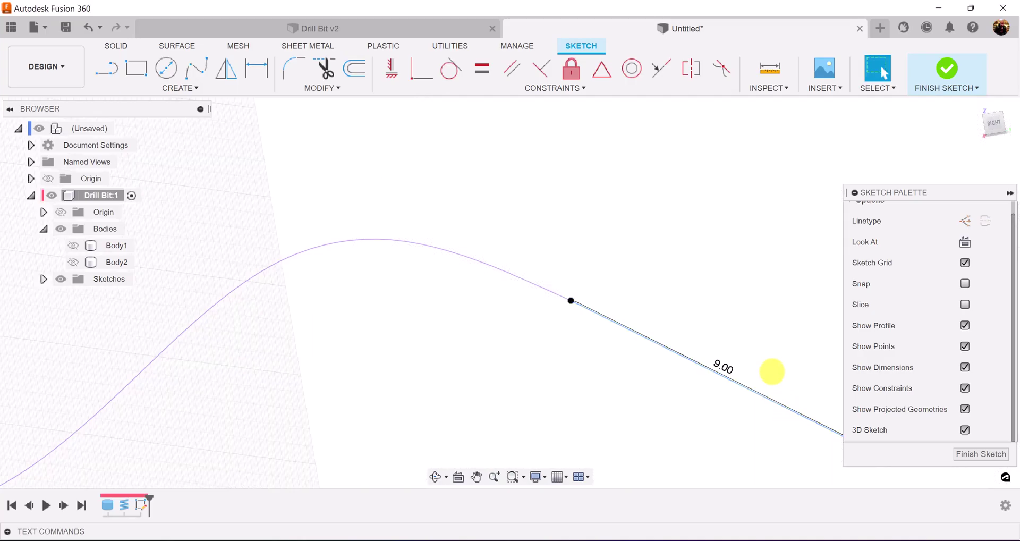
# Constrain the 9 mm line tangent to the projected helical curve.
pyautogui.keyDown('shift'); pyautogui.moveTo(766, 281); pyautogui.dragTo(724, 244, button='middle'); pyautogui.keyUp('shift')
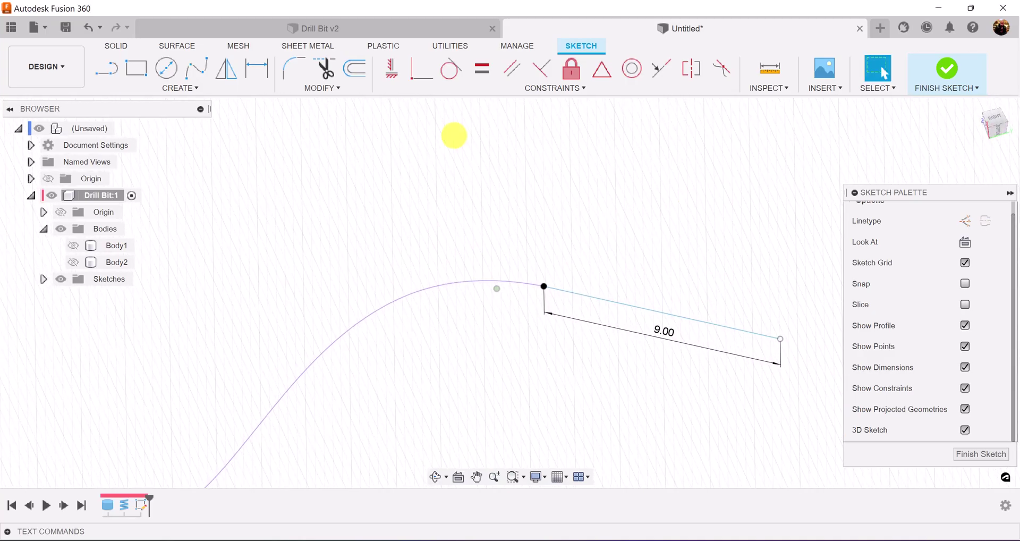
pyautogui.click(452, 68)
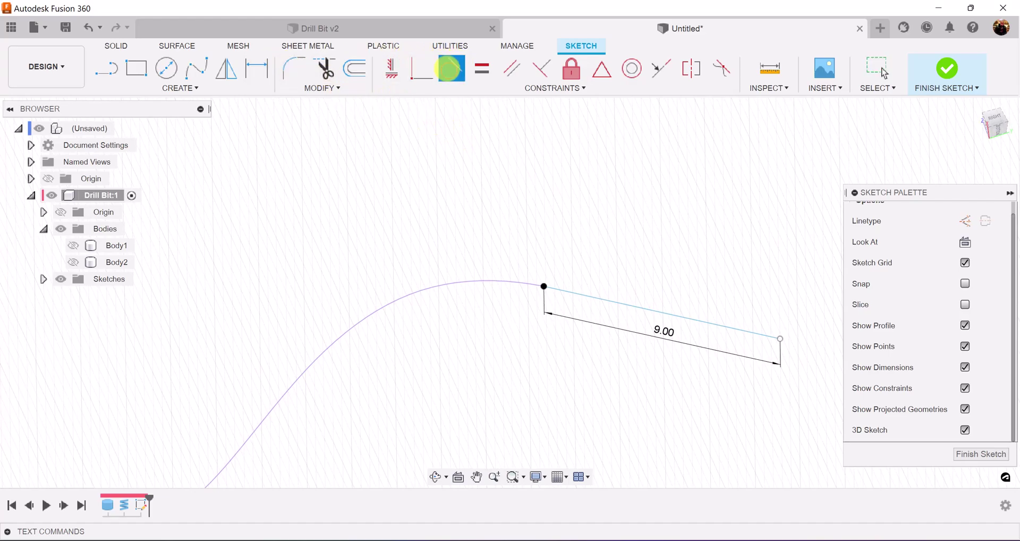
pyautogui.click(591, 297)
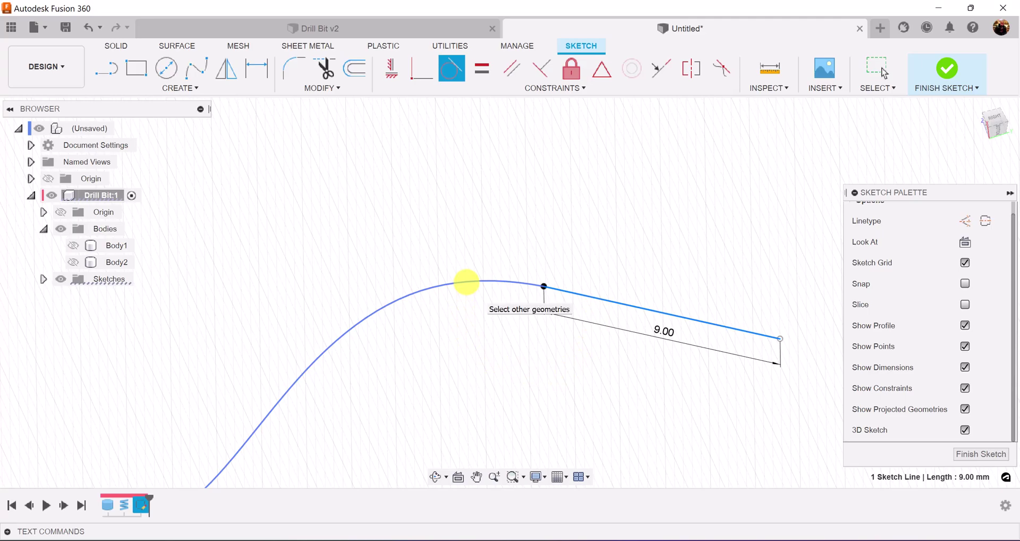
pyautogui.click(467, 282)
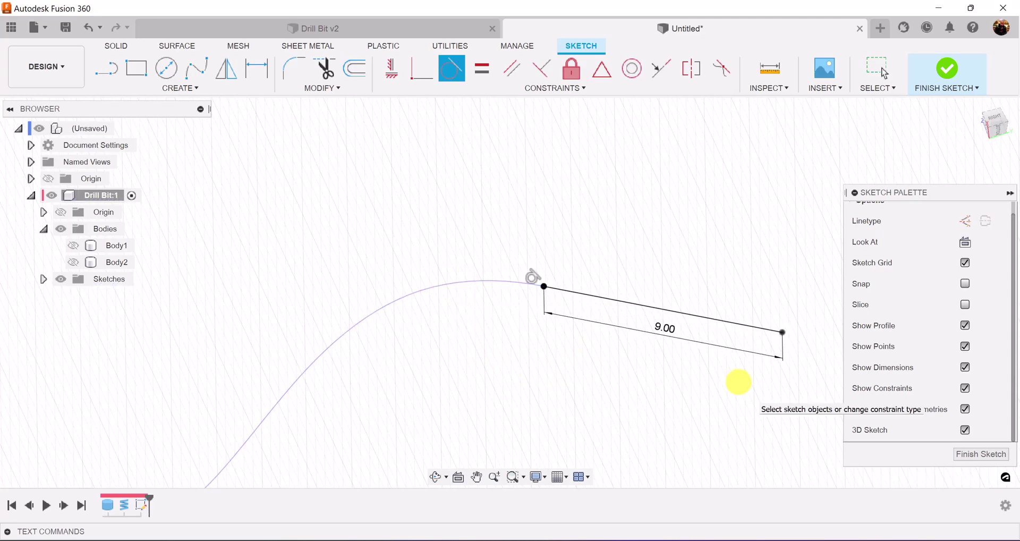
# Finish the 3D sketch and show the cylinder body, Body1.
pyautogui.click(959, 455)
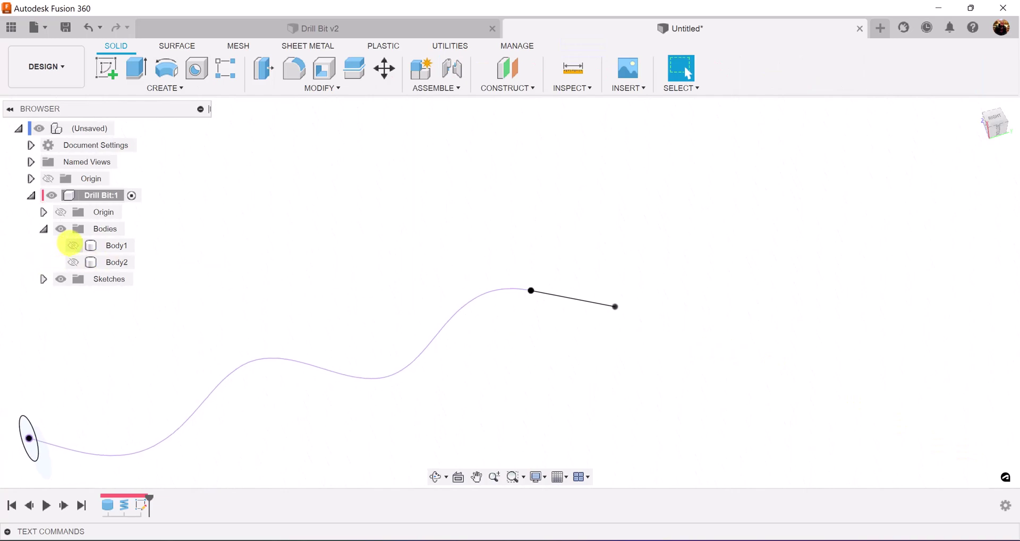
pyautogui.click(72, 245)
pyautogui.click(73, 245)
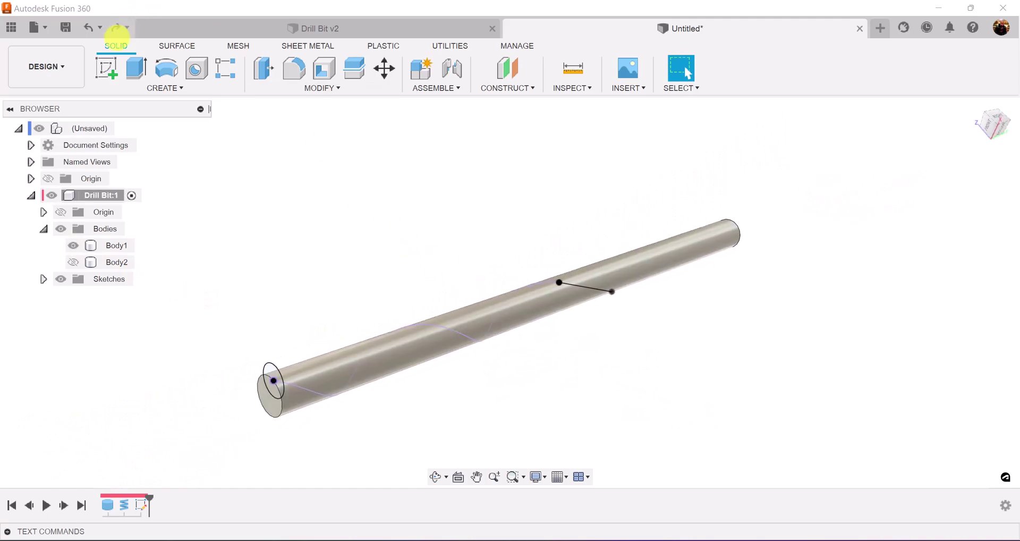
# Sweep both regions of the 4.5 mm circle along the helix and tangent line as a cut, with Single Path type and Parallel orientation.
pyautogui.click(163, 87)
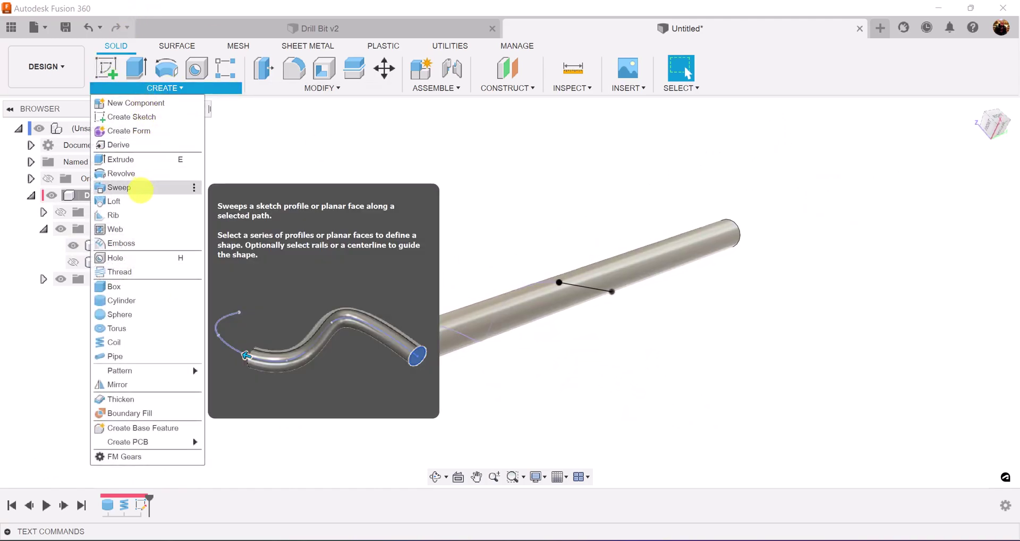
pyautogui.click(119, 187)
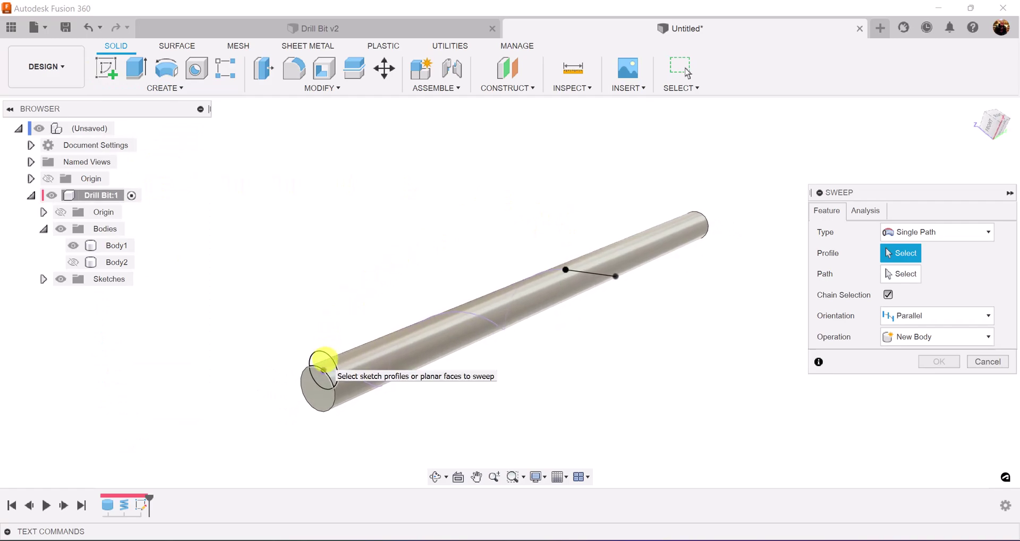
pyautogui.click(322, 366)
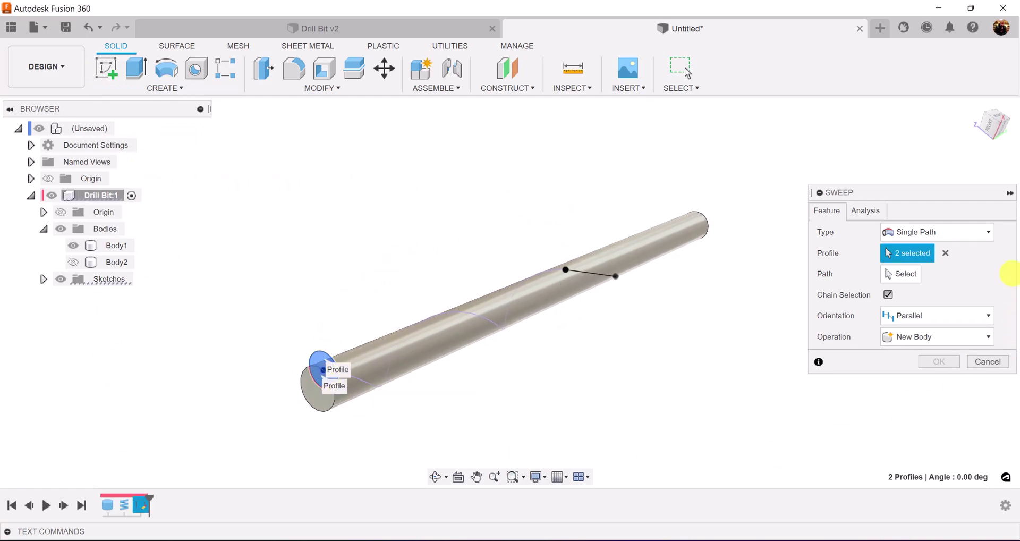
pyautogui.click(898, 274)
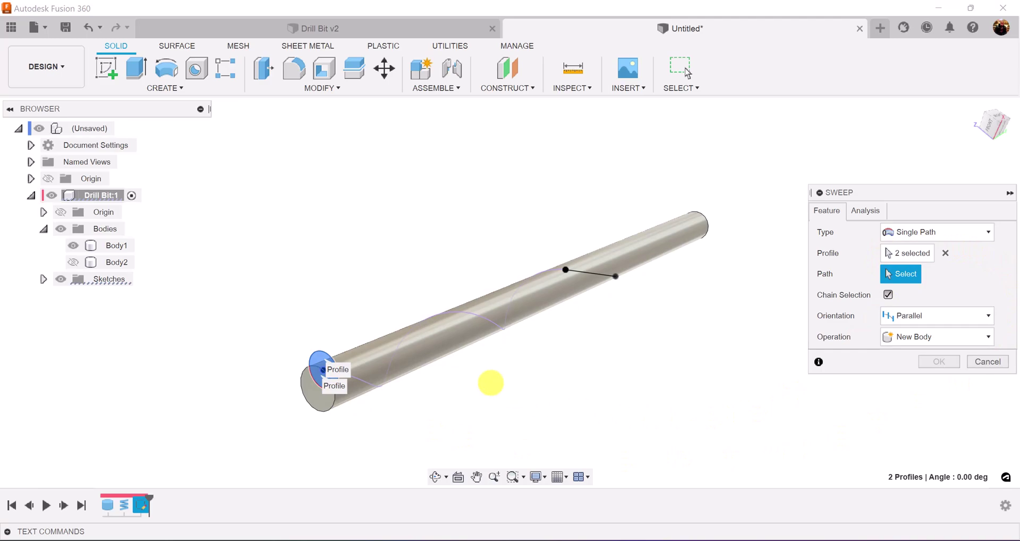
pyautogui.click(484, 323)
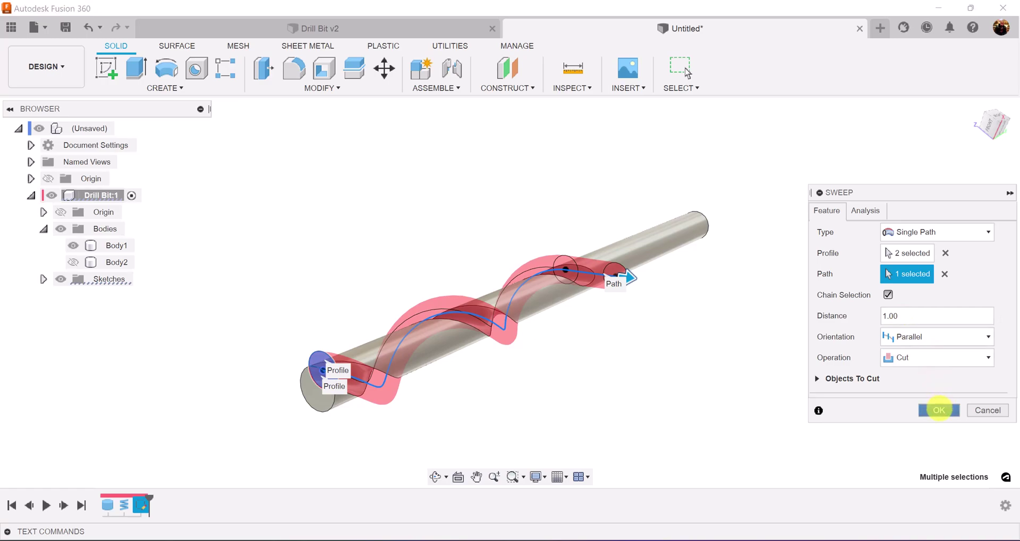
pyautogui.click(939, 409)
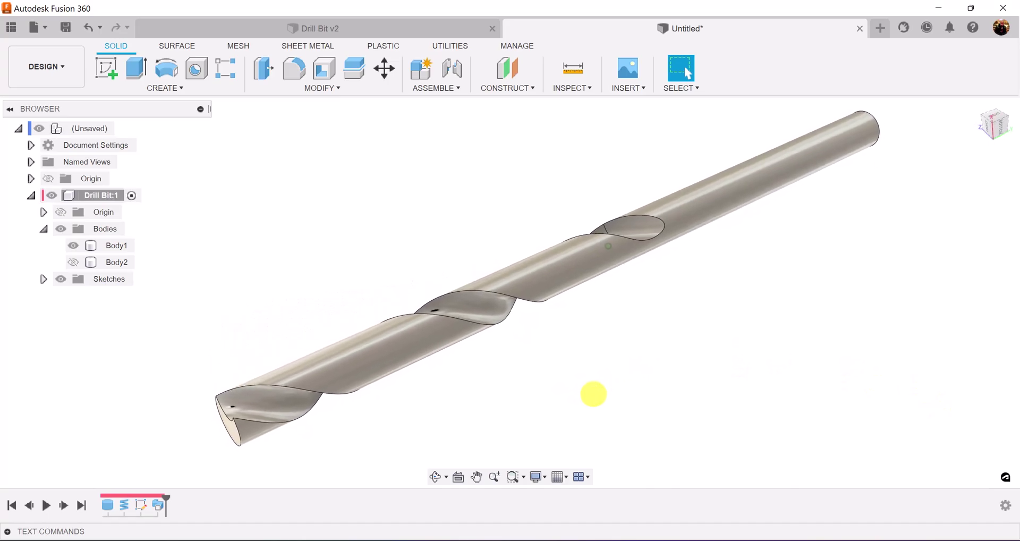
# Create a circular pattern of the swept flute cut around the cylinder's central axis, with full angular spacing and a quantity of 2.
pyautogui.click(166, 88)
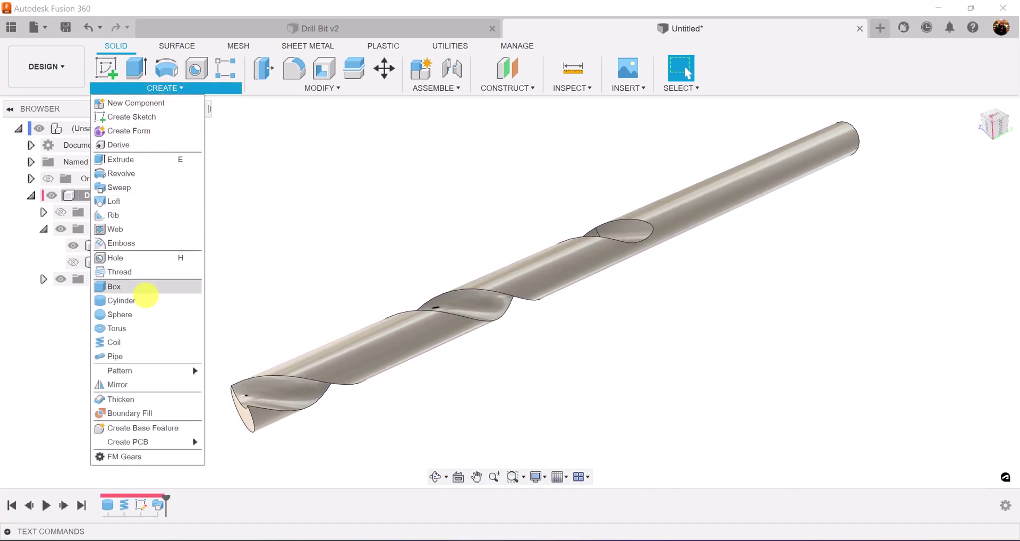
pyautogui.moveTo(141, 370)
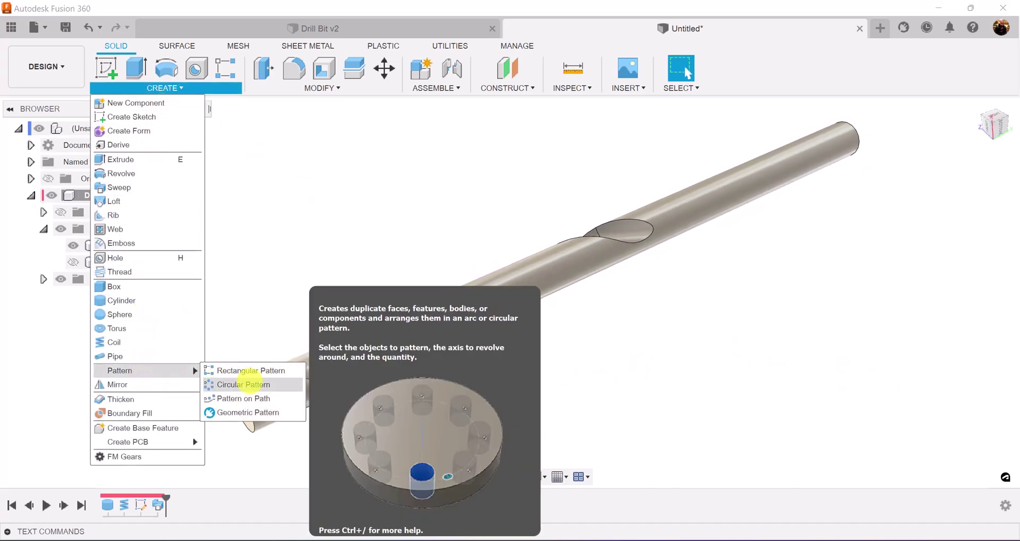
pyautogui.click(242, 384)
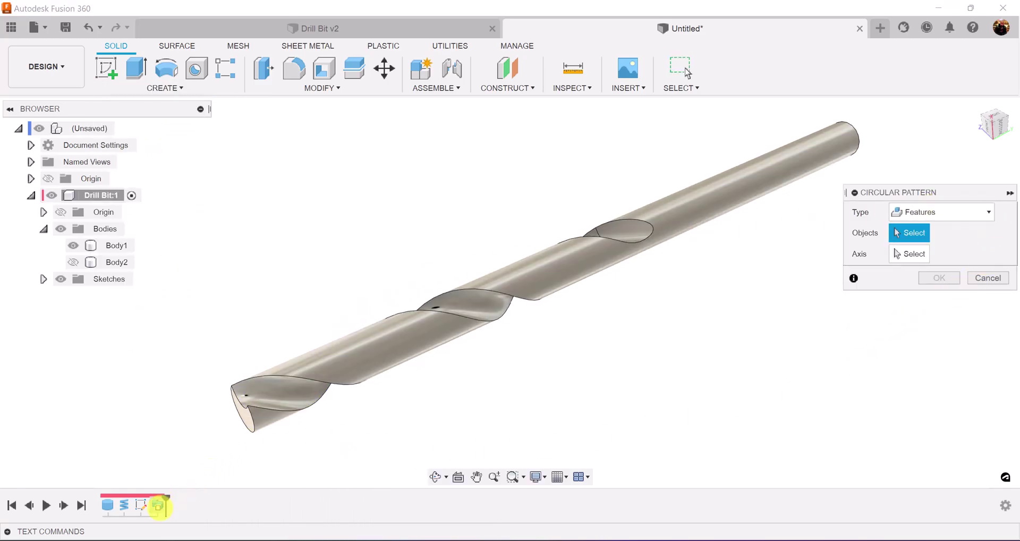
pyautogui.click(158, 506)
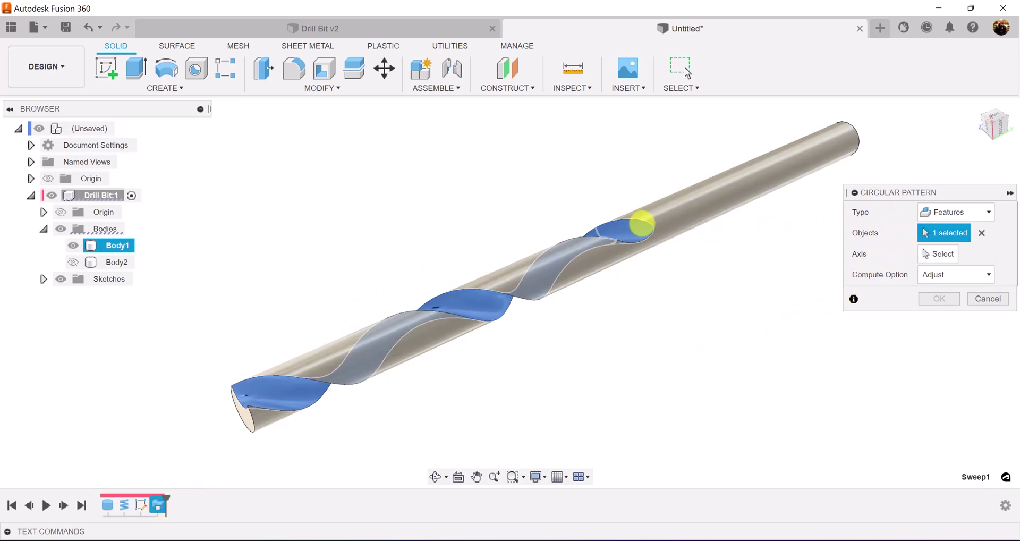
pyautogui.click(938, 254)
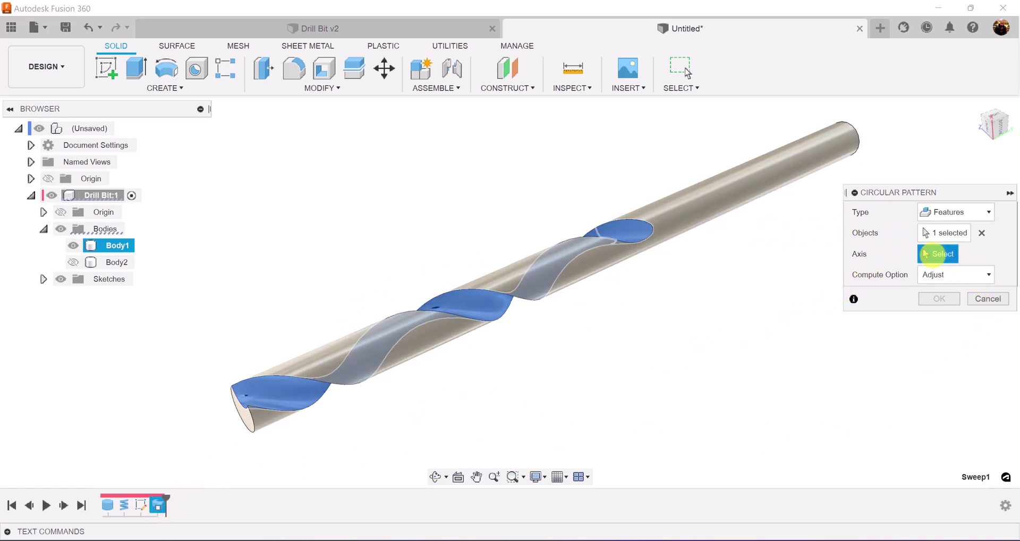
pyautogui.scroll(2, 399, 444)
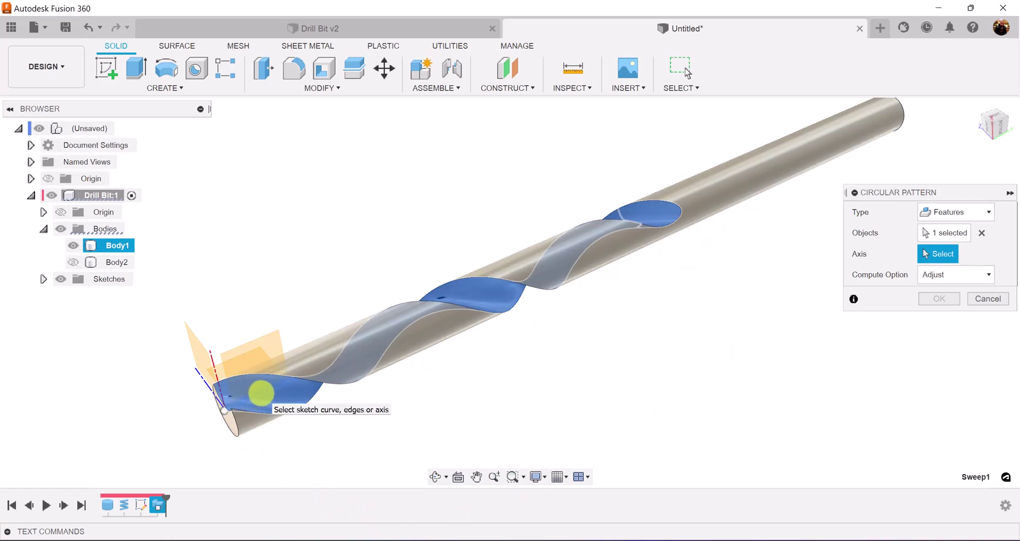
pyautogui.click(260, 393)
pyautogui.click(276, 431)
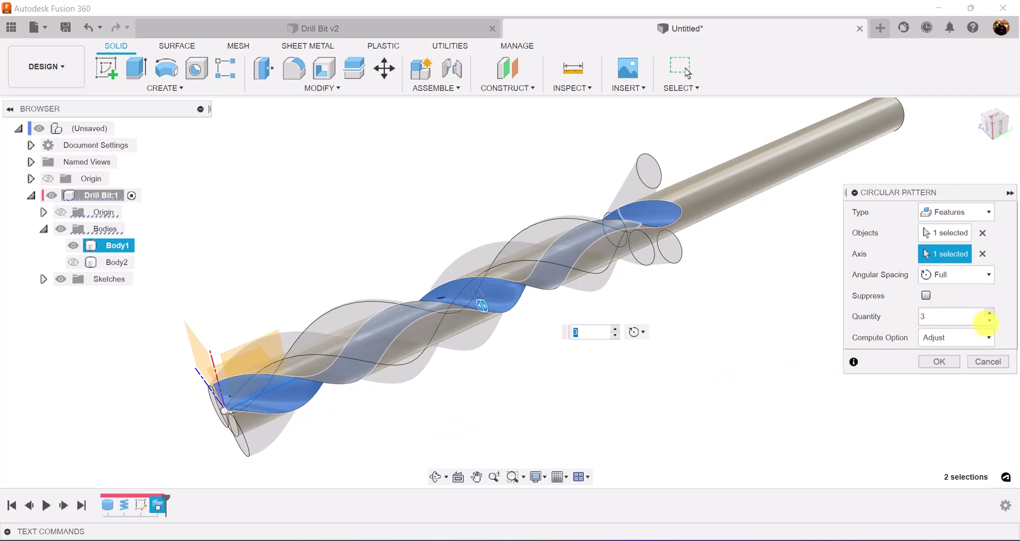
pyautogui.click(990, 321)
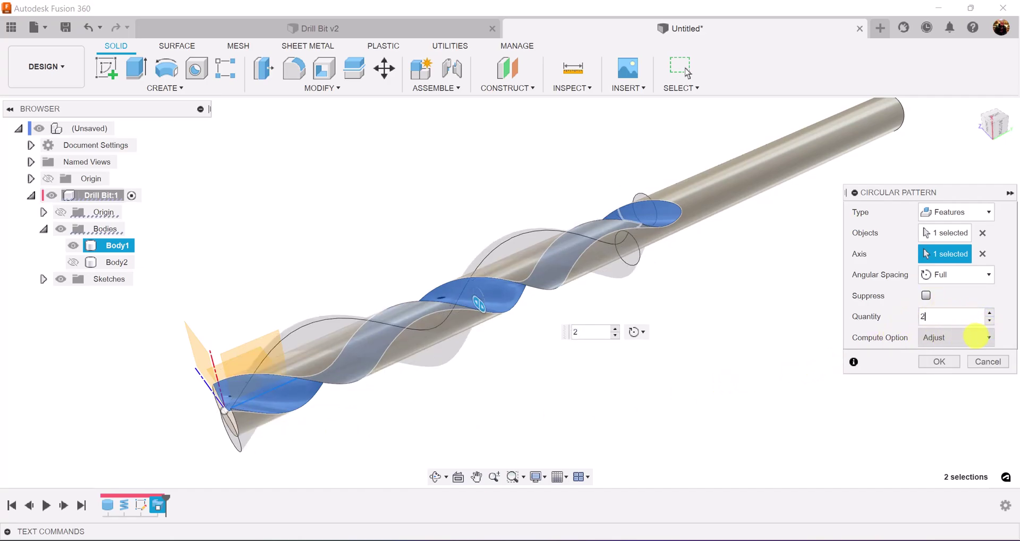
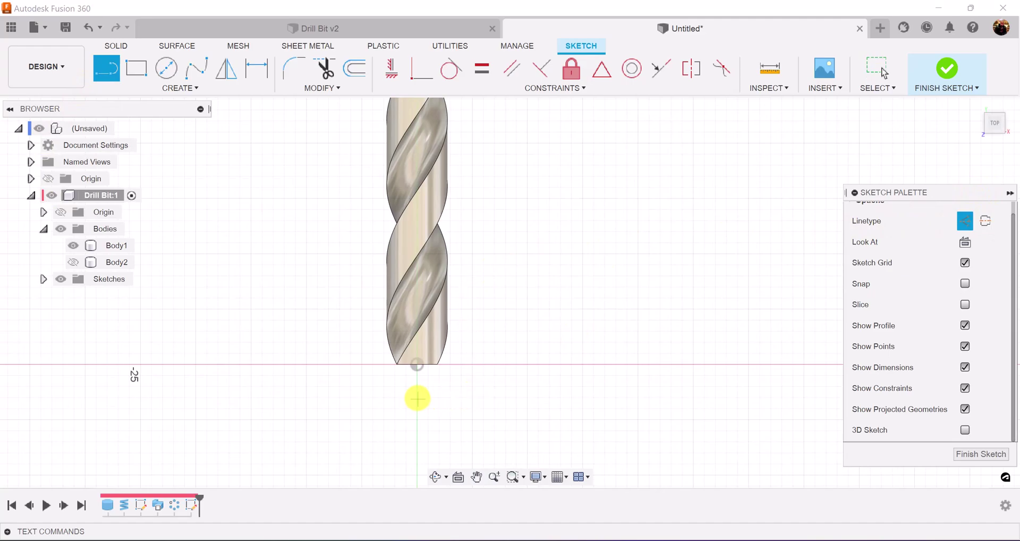
# Draw a vertical construction line from the origin at the centre of the bit's tip up along its axis.
pyautogui.click(418, 364)
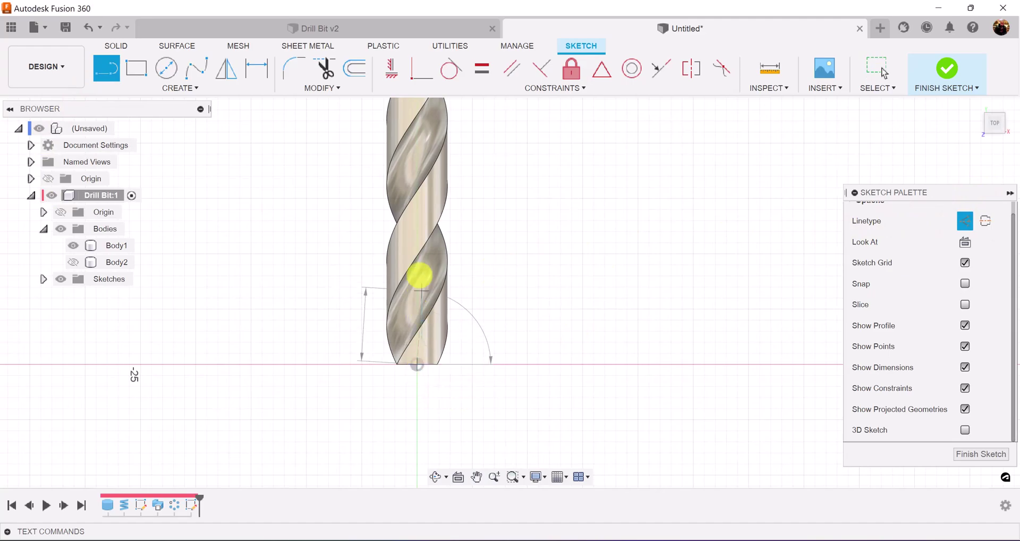
pyautogui.click(418, 215)
pyautogui.click(451, 214)
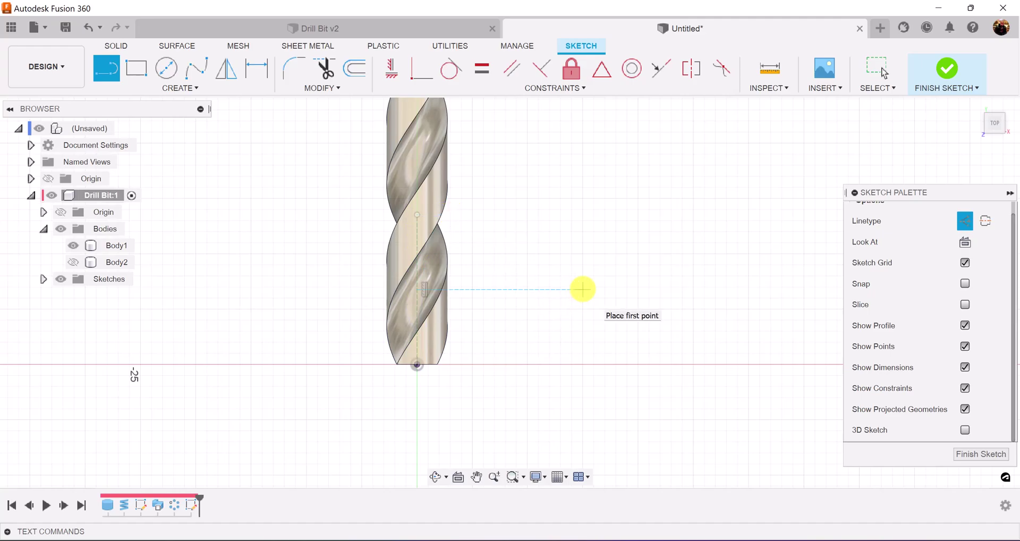
# Draw a closed four-sided profile with solid lines from the origin at the tip, its long vertical side about 12 mm and short side about 2 mm.
pyautogui.click(966, 220)
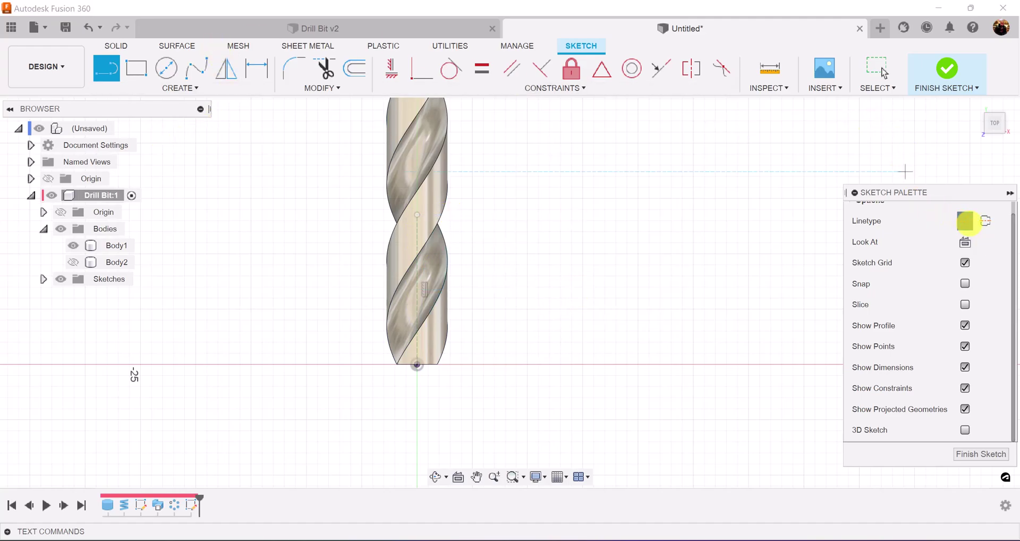
pyautogui.click(417, 365)
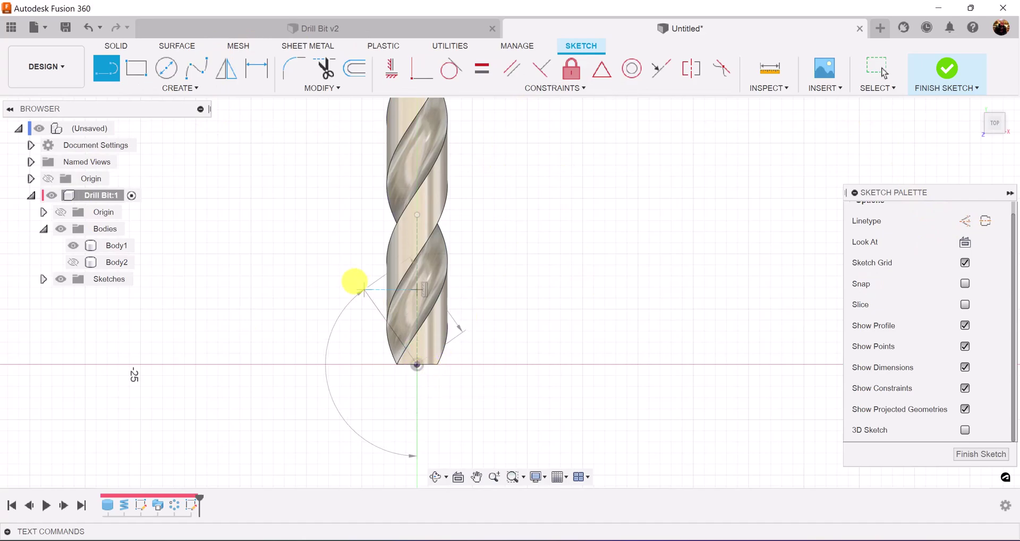
pyautogui.click(324, 249)
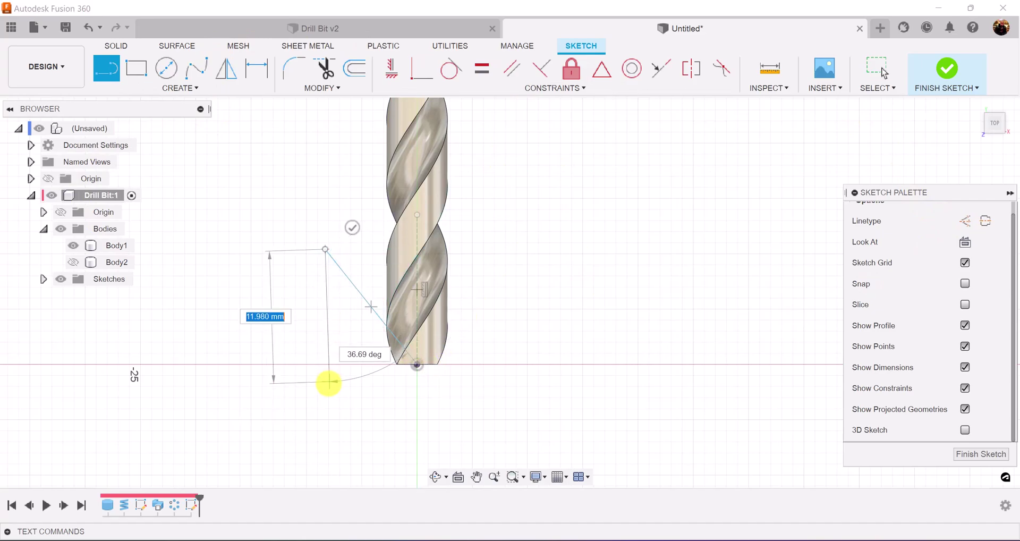
pyautogui.click(328, 385)
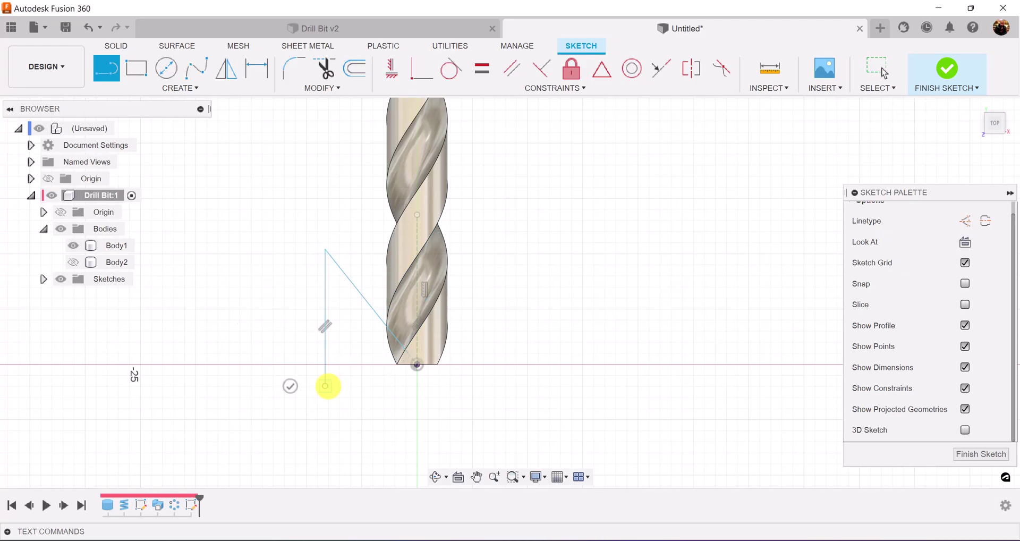
pyautogui.click(417, 386)
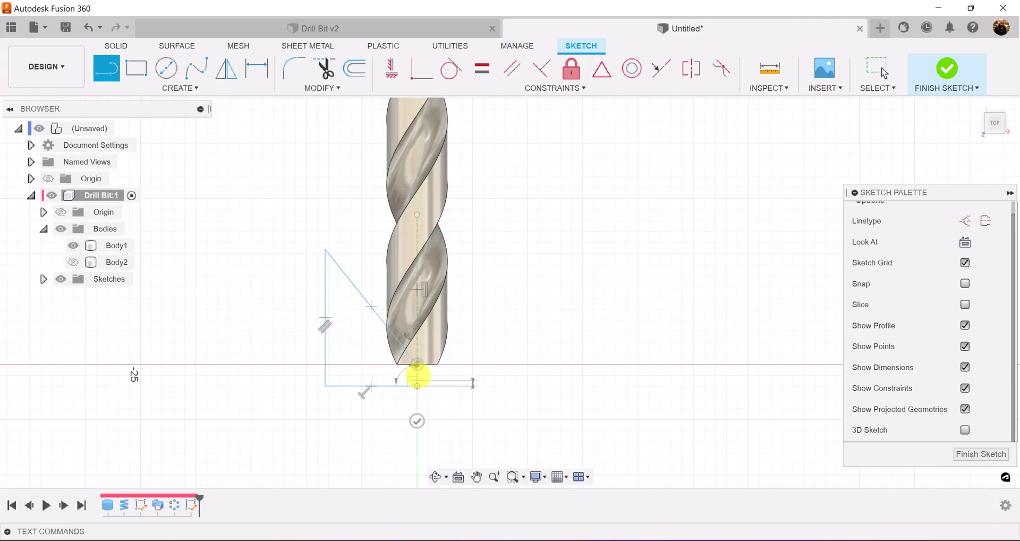
pyautogui.click(417, 365)
# Dimension the profile's short vertical side below the origin to 1 mm.
pyautogui.scroll(5, 433, 411)
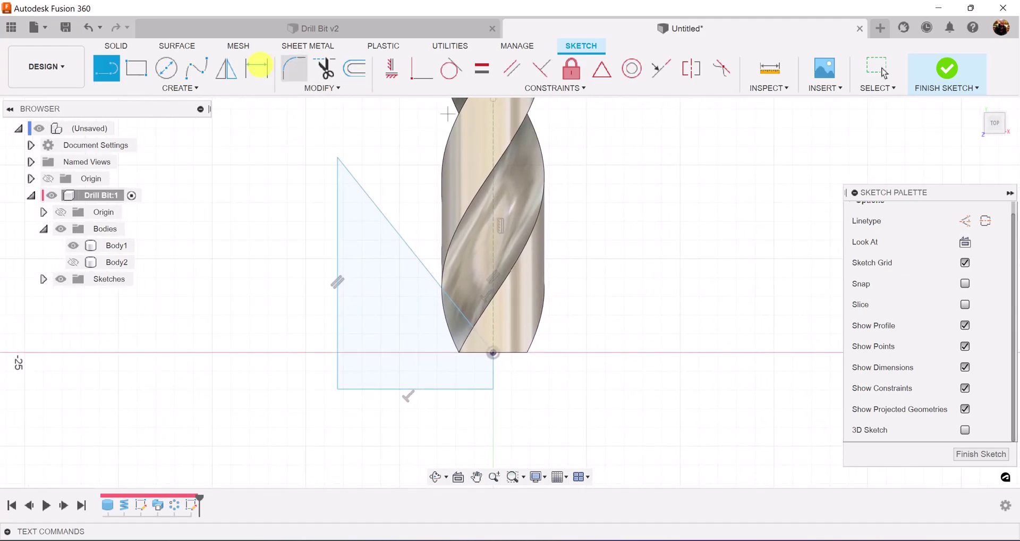
pyautogui.click(257, 68)
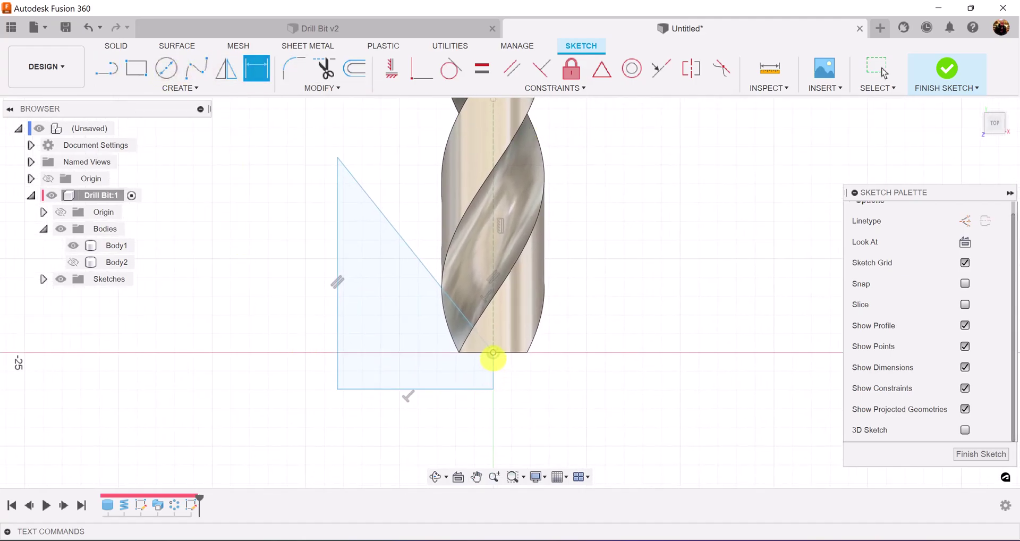
pyautogui.click(509, 373)
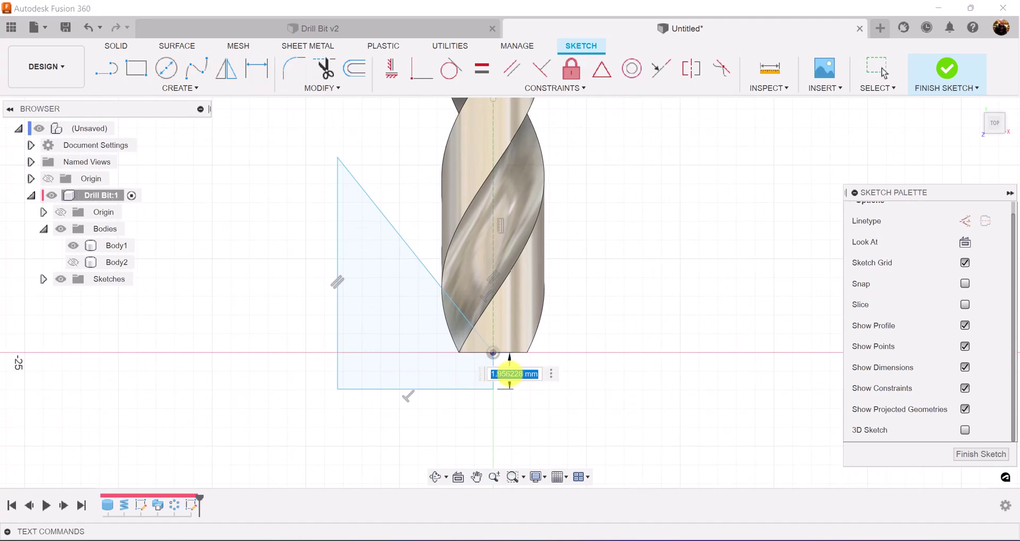
pyautogui.press('Return')
pyautogui.scroll(4, 509, 374)
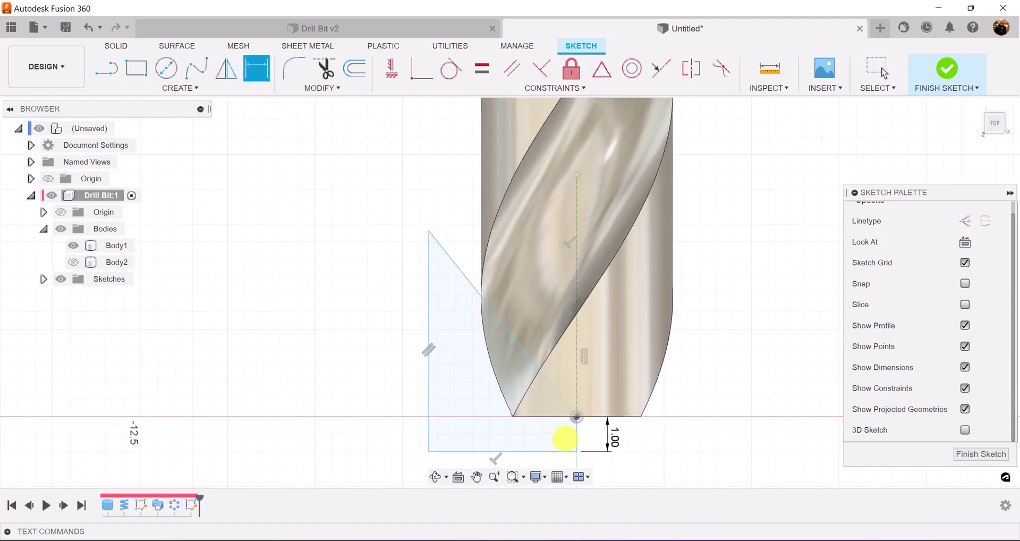
# Set the angle between the slanted profile line and the vertical construction line to 60 degrees.
pyautogui.moveTo(599, 443); pyautogui.dragTo(569, 394, button='middle')
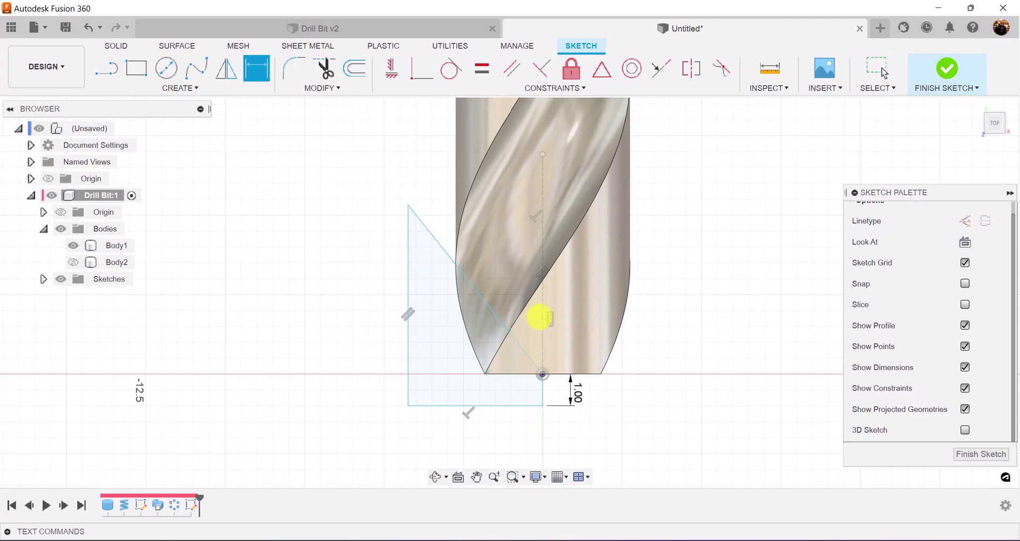
pyautogui.click(543, 312)
pyautogui.click(498, 318)
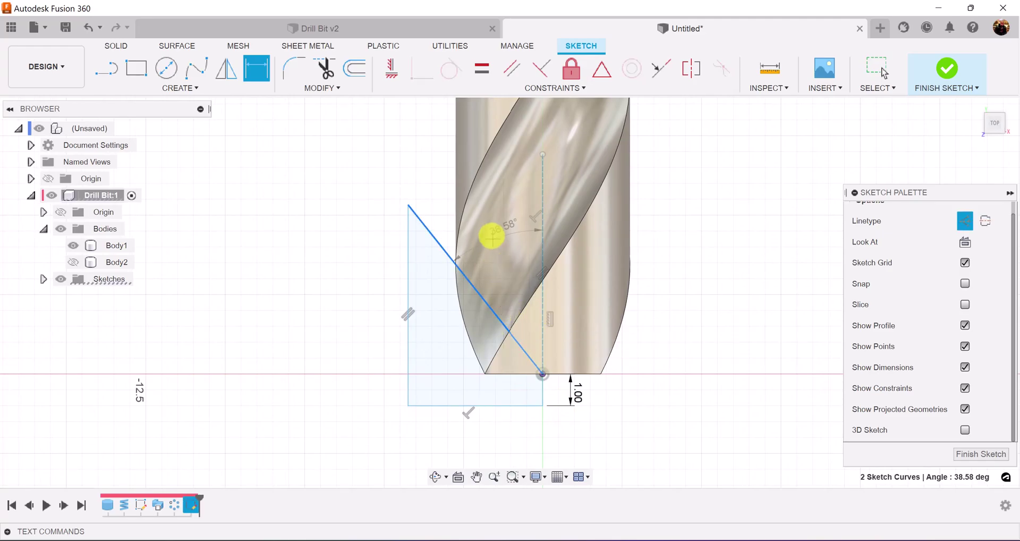
pyautogui.click(489, 233)
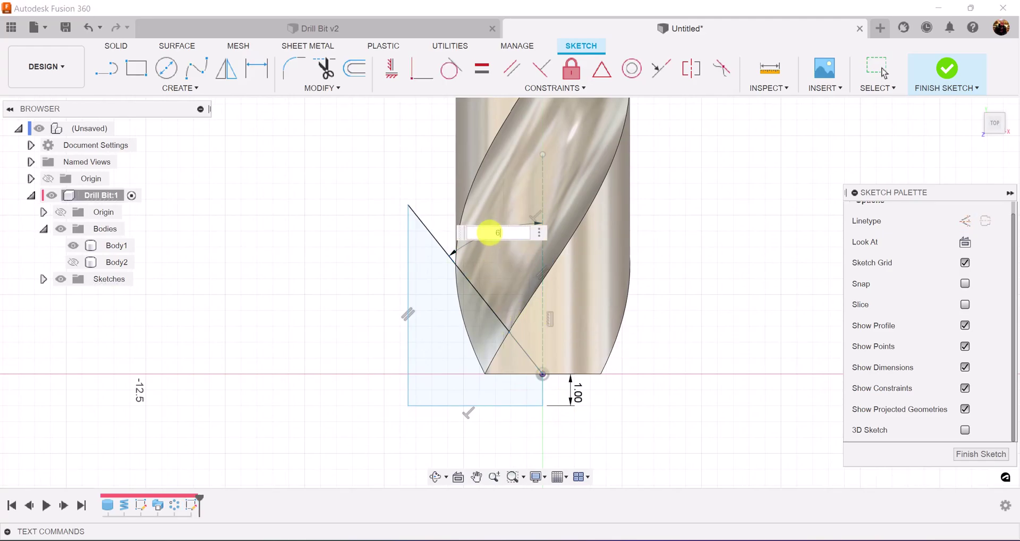
pyautogui.write('60')
pyautogui.press('Return')
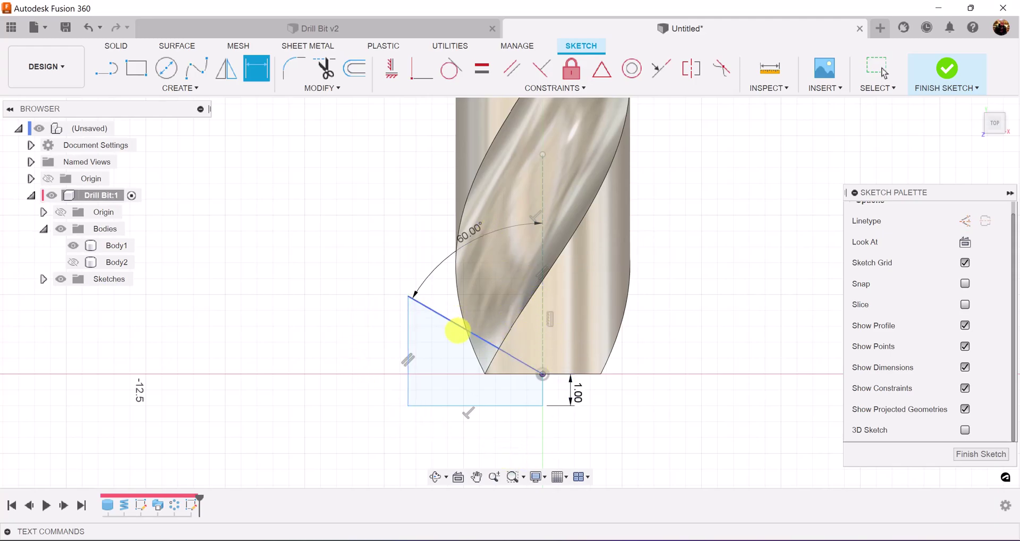
# Set the profile's horizontal base line to 3 mm and dimension its long outer vertical side.
pyautogui.click(500, 407)
pyautogui.click(498, 427)
pyautogui.write('3')
pyautogui.press('Return')
pyautogui.click(448, 348)
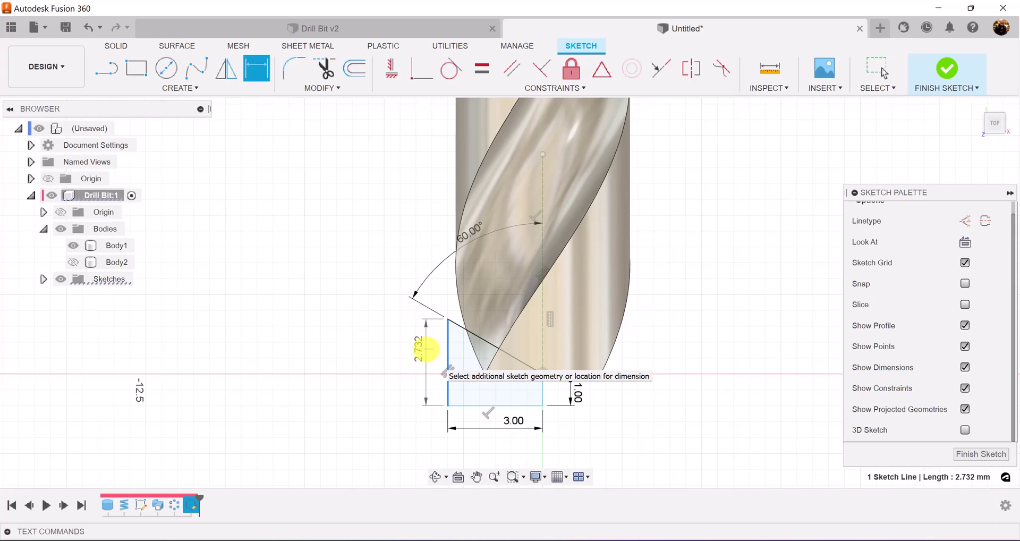
pyautogui.click(426, 349)
pyautogui.press('Return')
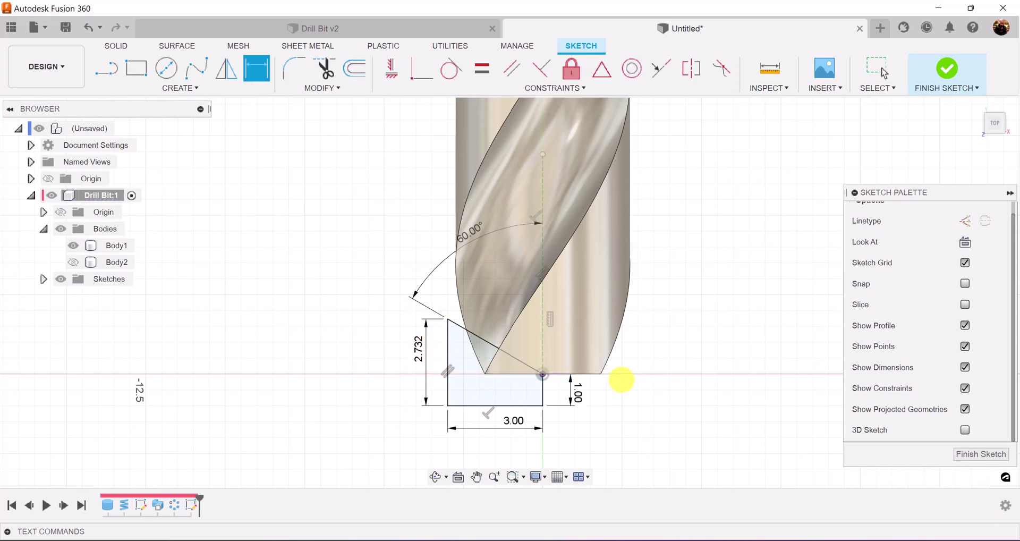
# Finish the sketch and revolve the profile 360 degrees about the vertical construction line as a cut to point the tip.
pyautogui.scroll(1, 625, 416)
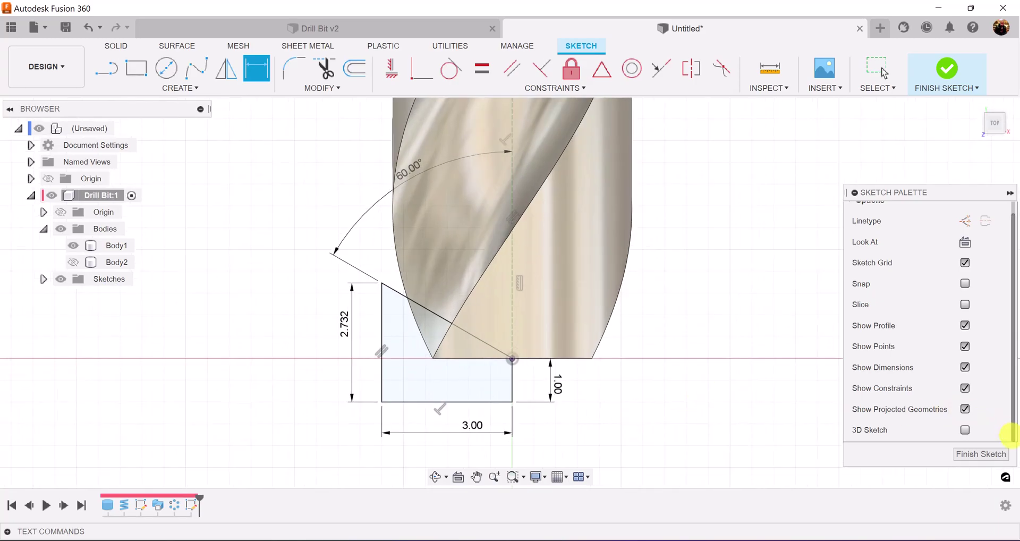
pyautogui.click(981, 454)
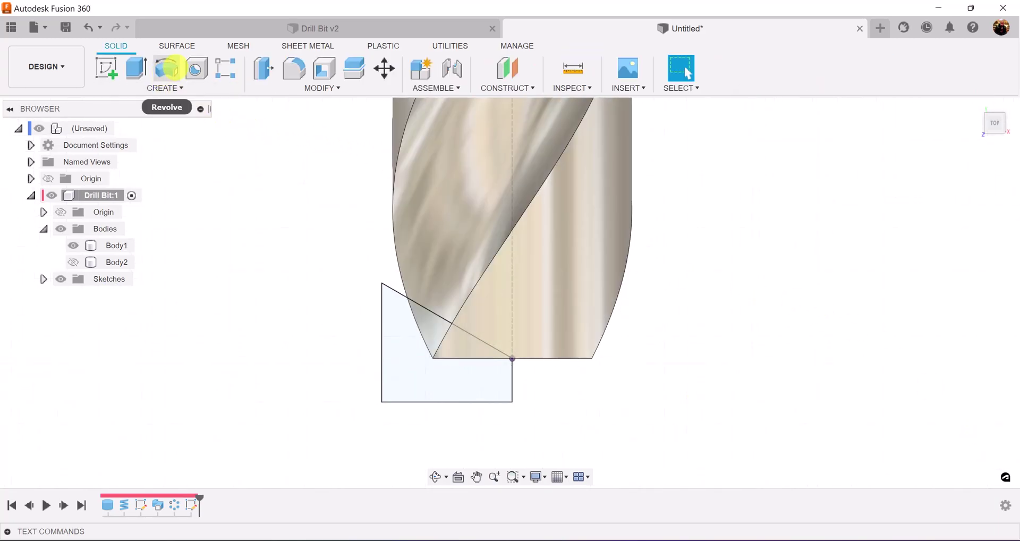
pyautogui.click(166, 67)
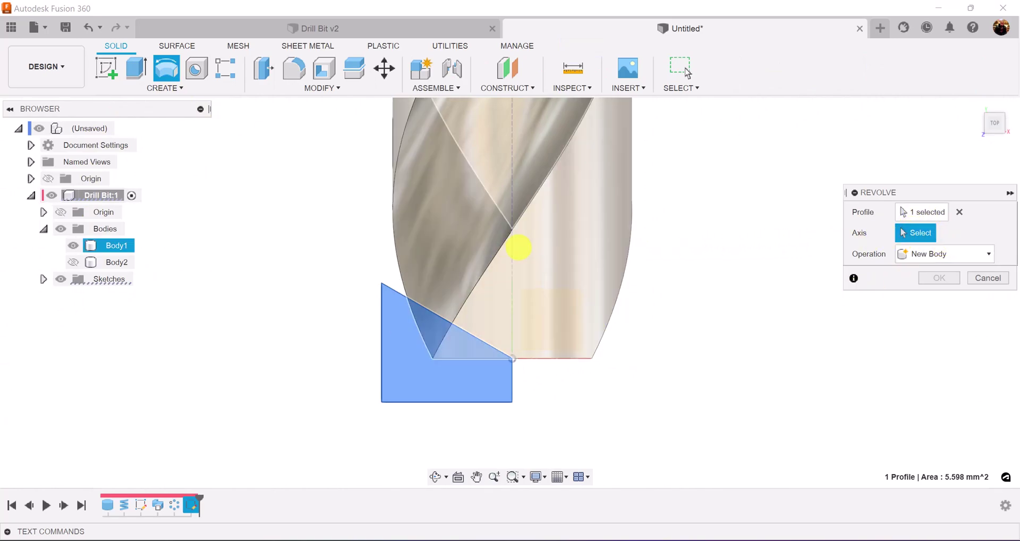
pyautogui.click(512, 248)
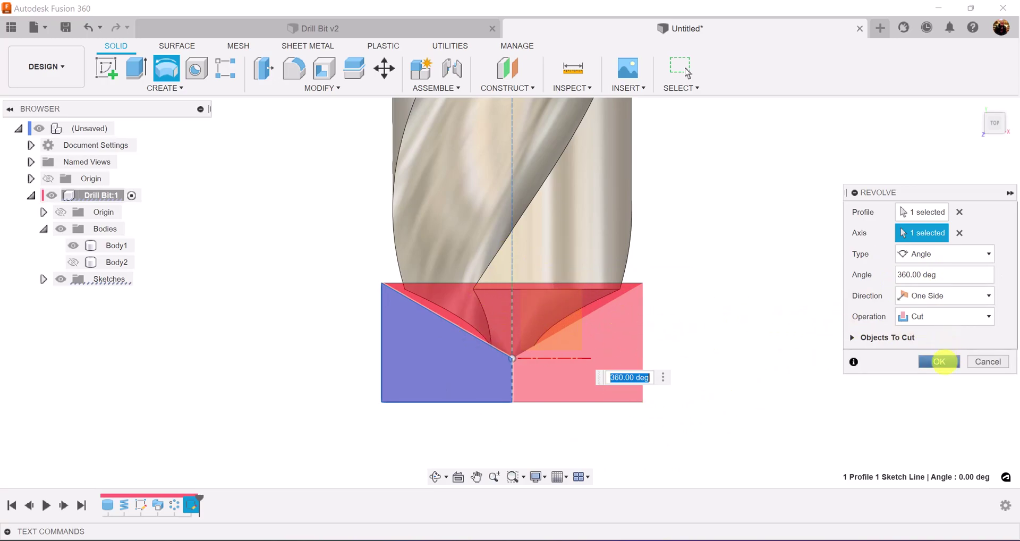
pyautogui.click(940, 361)
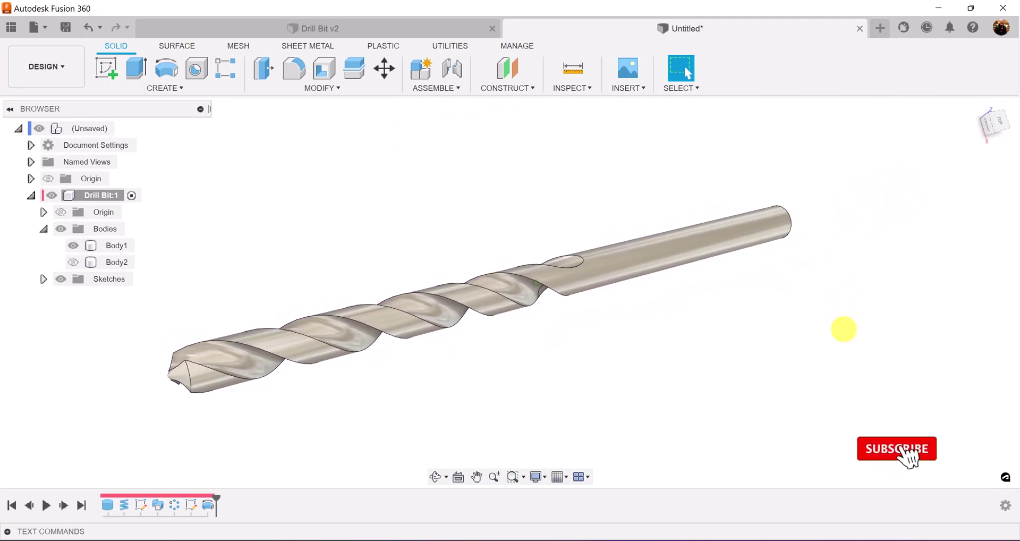
# Chamfer the circular edge at the shank end of the bit by 0.5 mm with Equal Distance type.
pyautogui.click(316, 89)
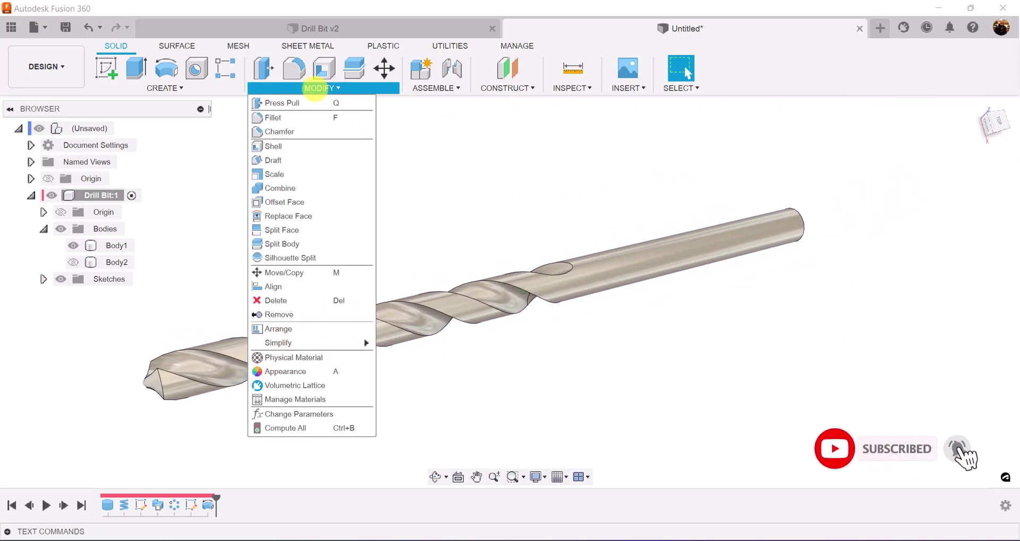
pyautogui.click(282, 131)
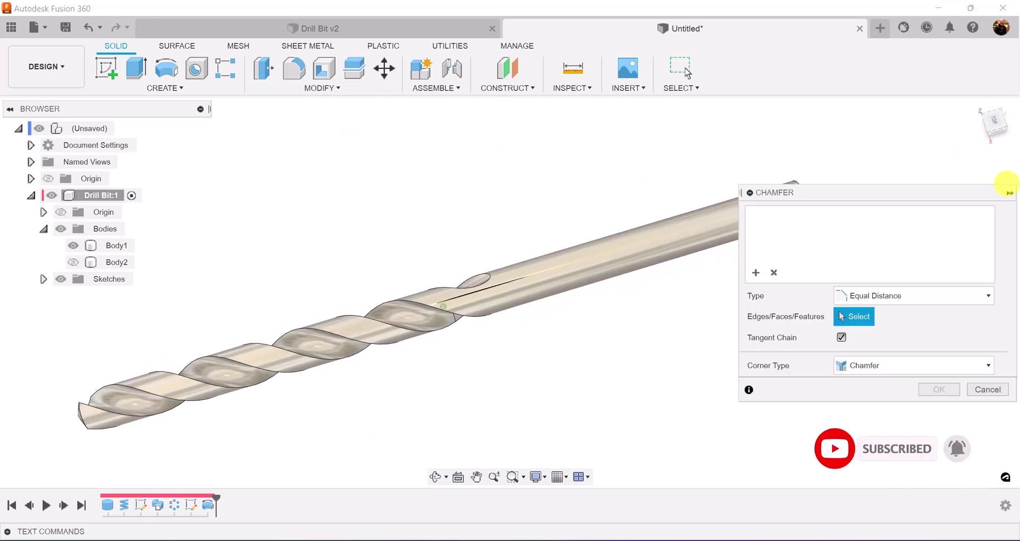
pyautogui.click(715, 161)
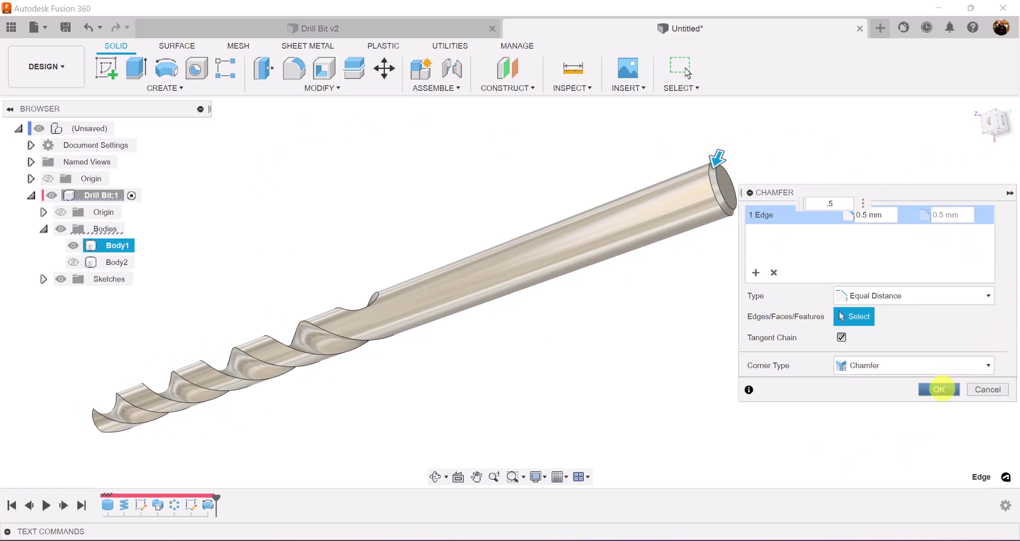
pyautogui.click(939, 389)
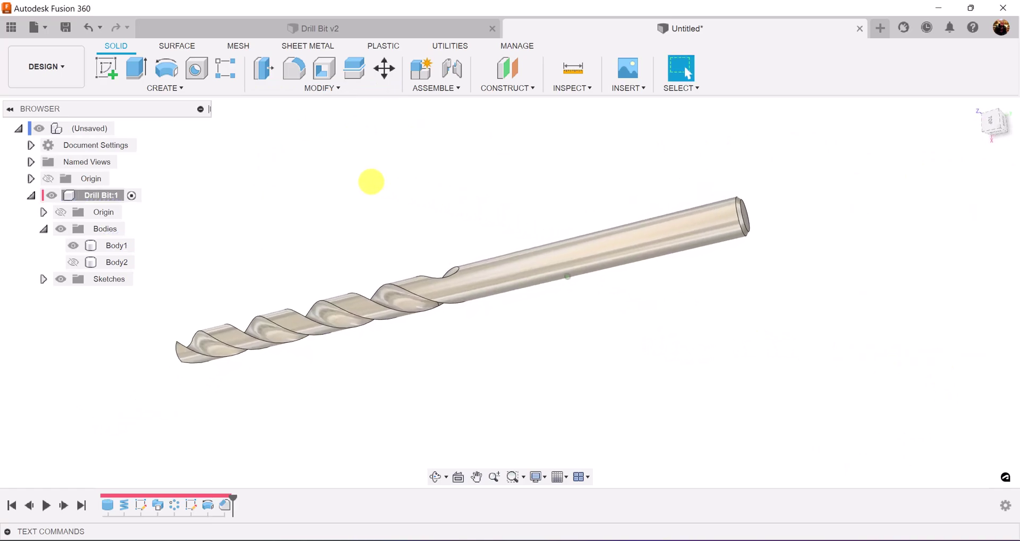
# Fillet all faces and edges of the drill bit with a constant 0.1 mm radius and fit the model to the view.
pyautogui.click(294, 68)
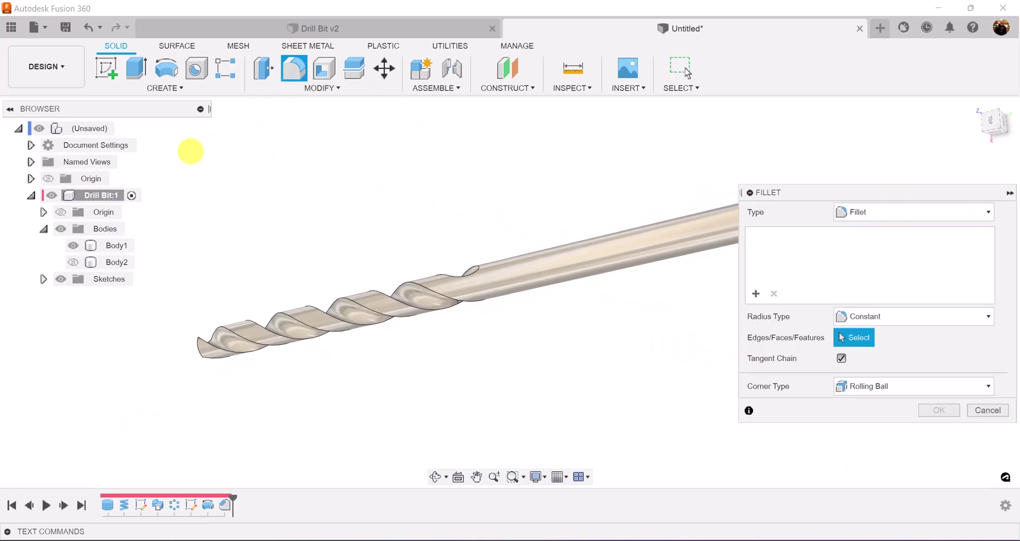
pyautogui.moveTo(189, 165); pyautogui.dragTo(705, 413)
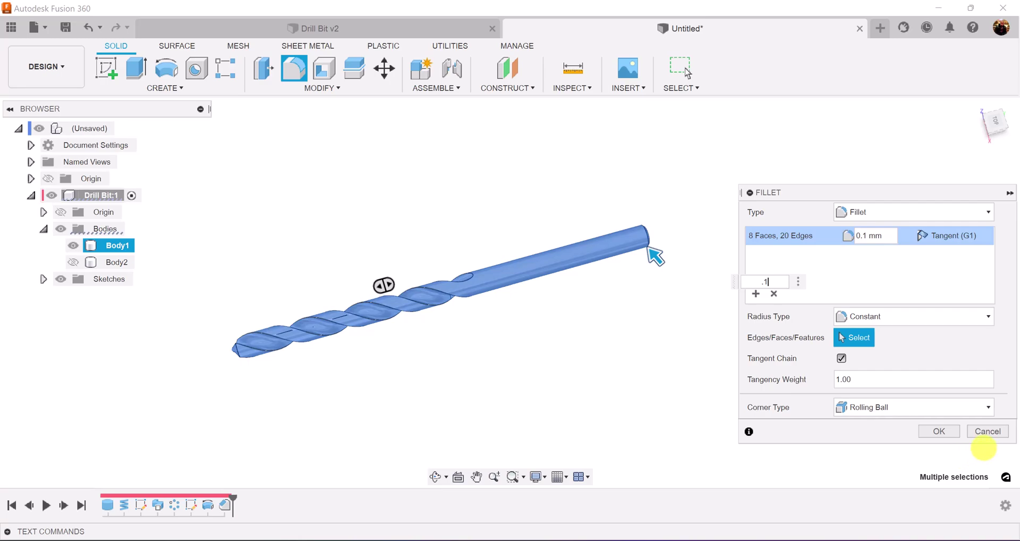
pyautogui.click(940, 431)
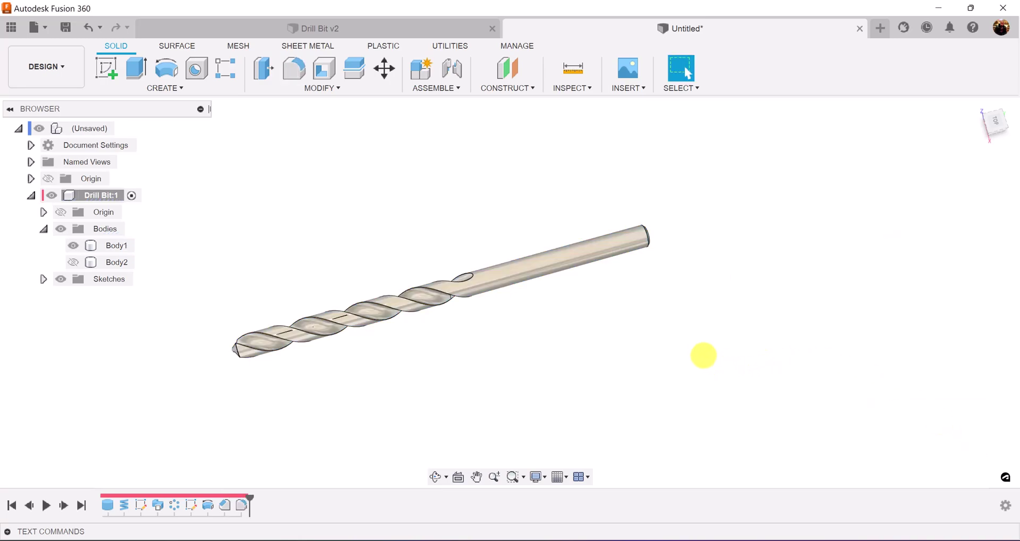
pyautogui.press('F6')
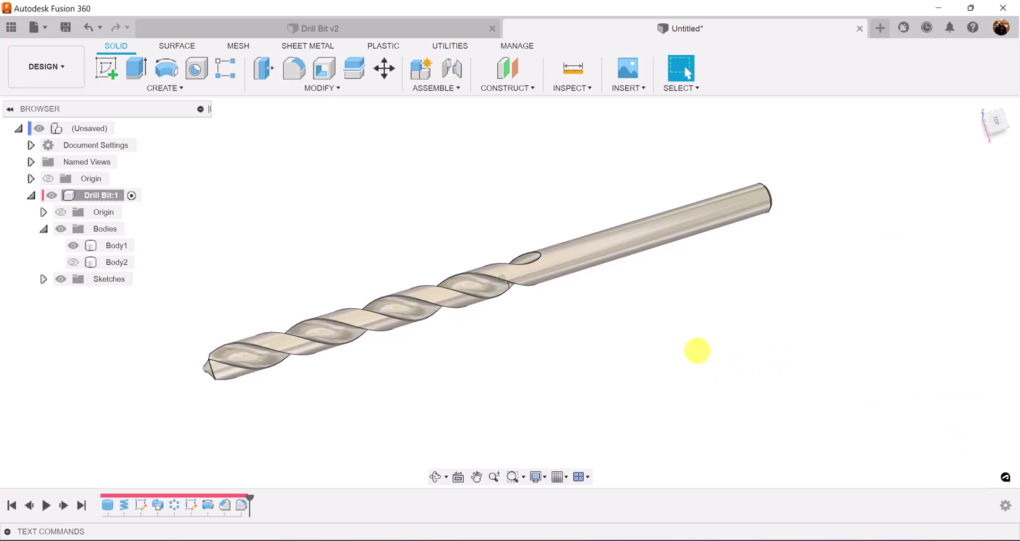